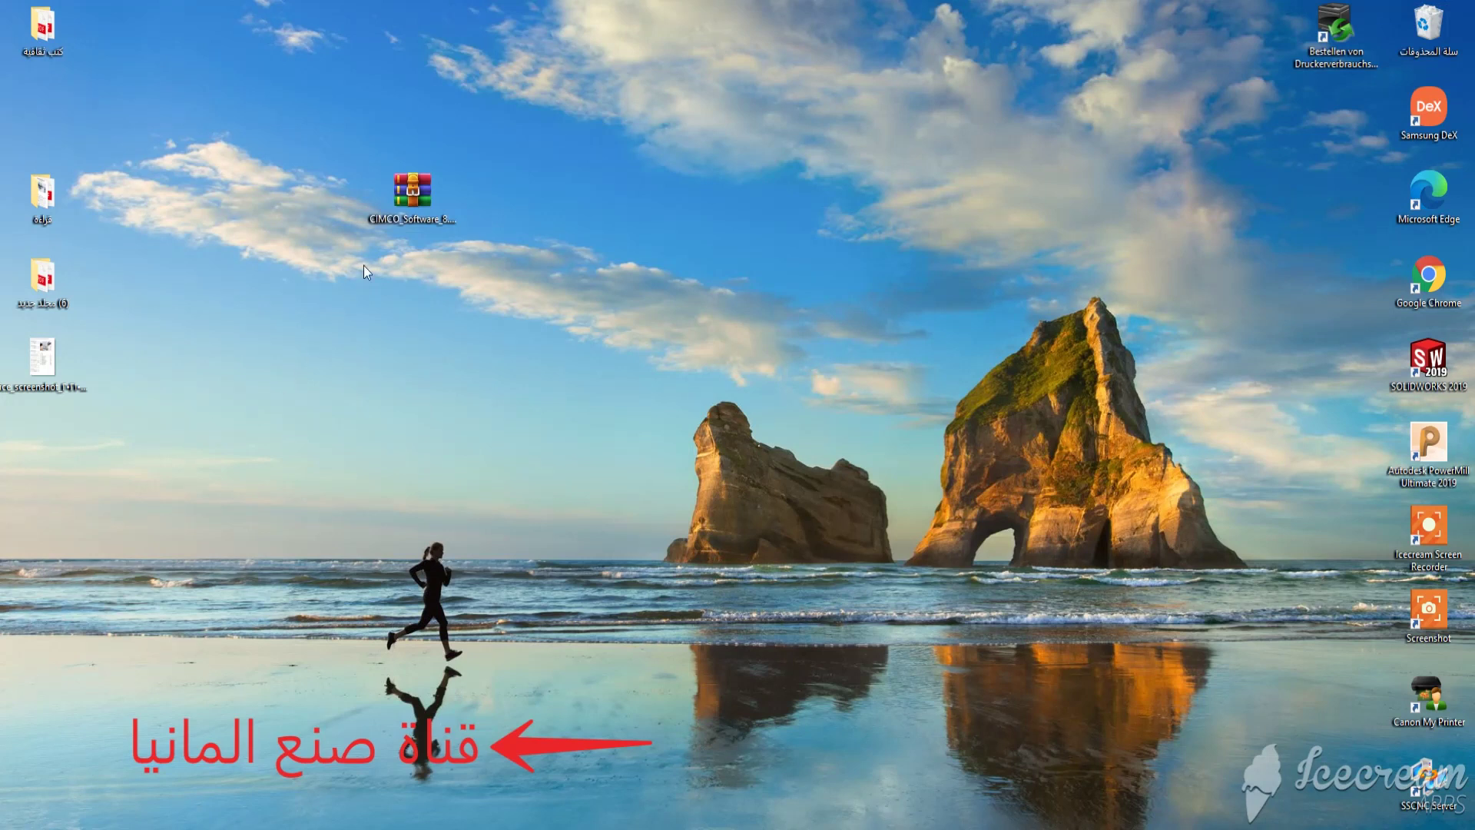
Select the CIMCO_Software_8.07.07 RAR archive on the desktop.
{"action": "left_click", "coordinate": [416, 197]}
Extract the CIMCO_Software_8.07.07 archive onto the desktop, entering the archive password.
{"action": "right_click", "coordinate": [416, 202]}
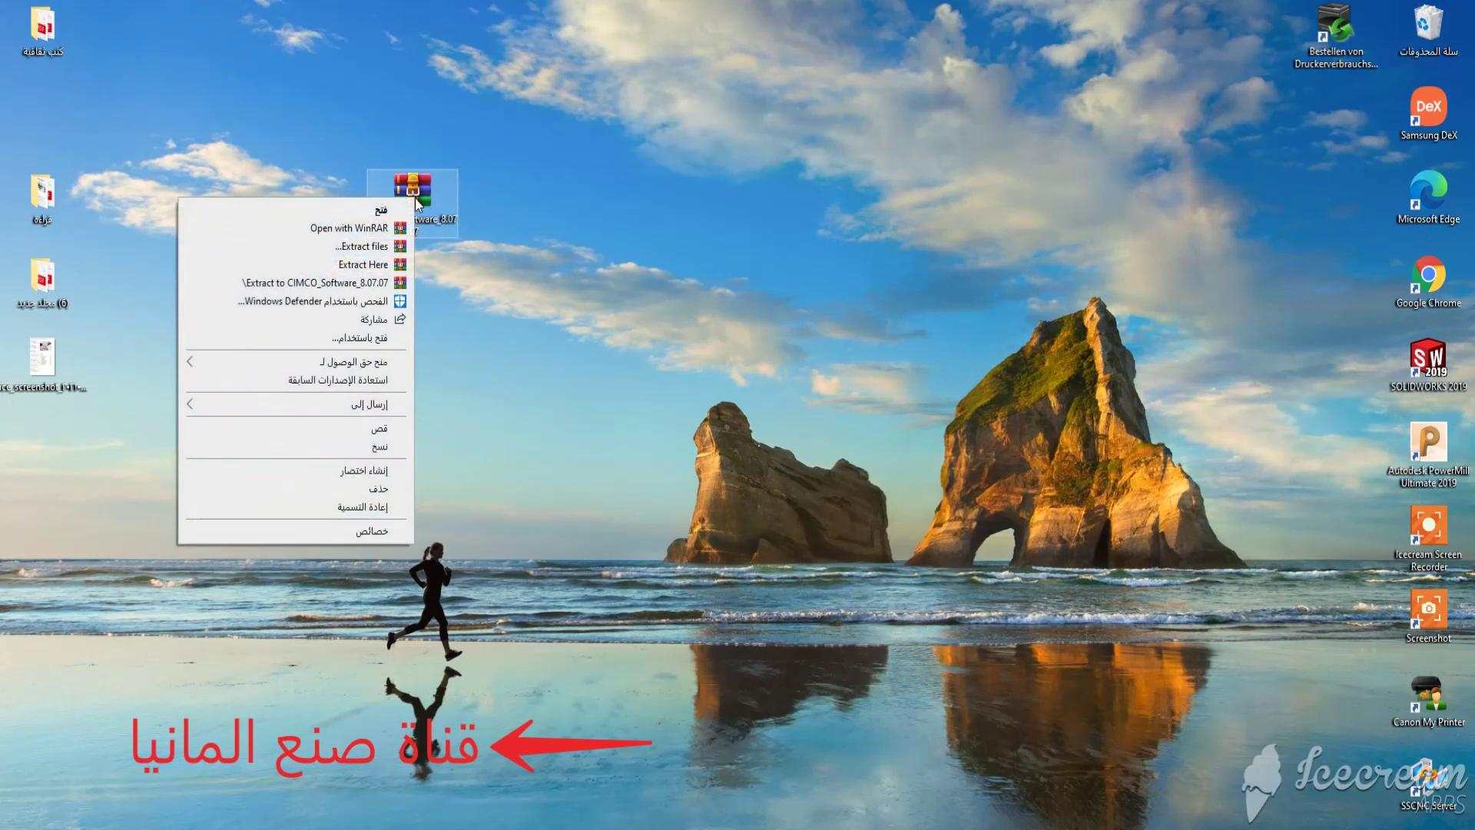
{"action": "left_click", "coordinate": [383, 264]}
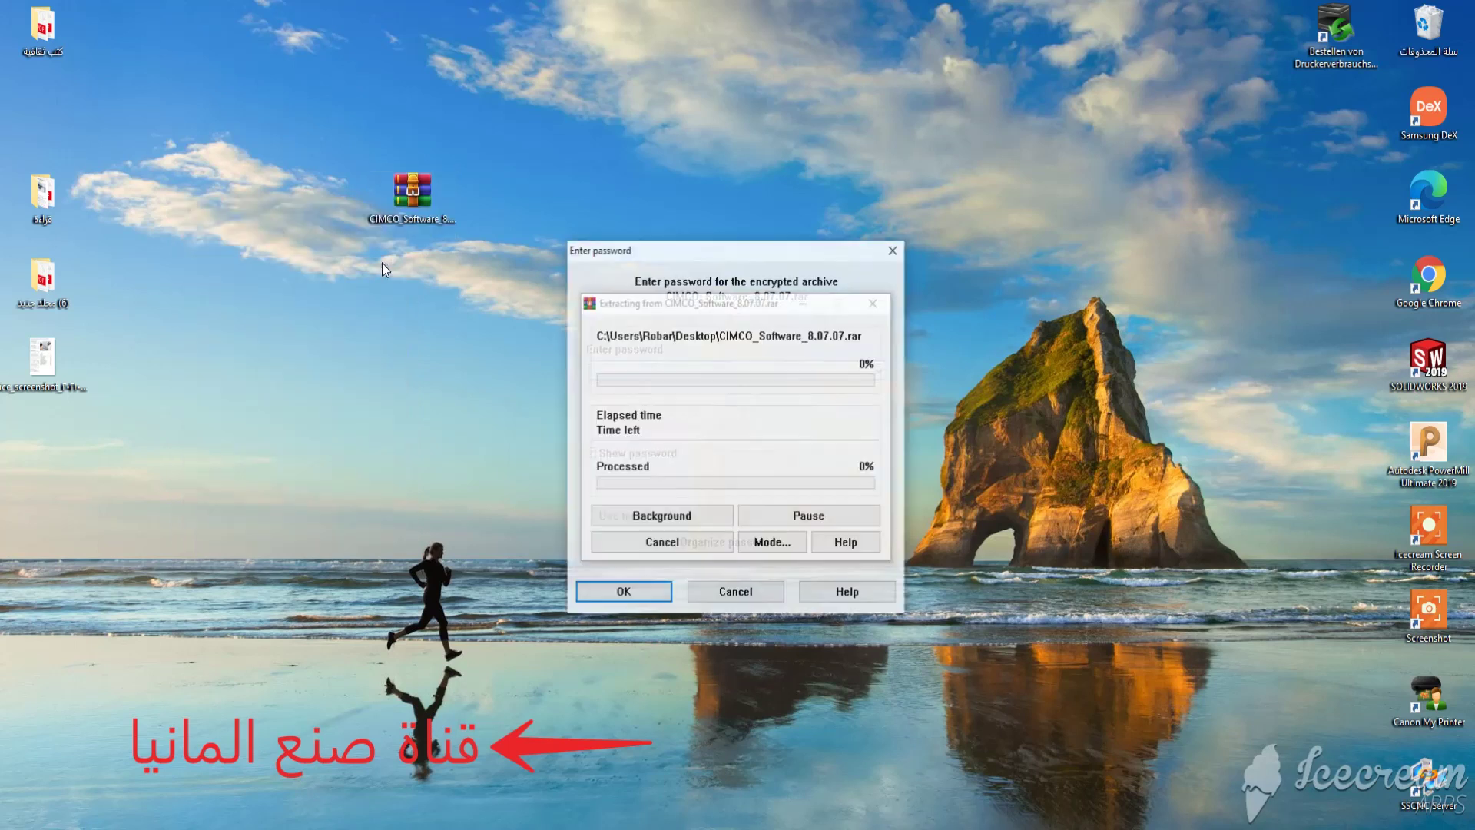
{"action": "type", "text": "123"}
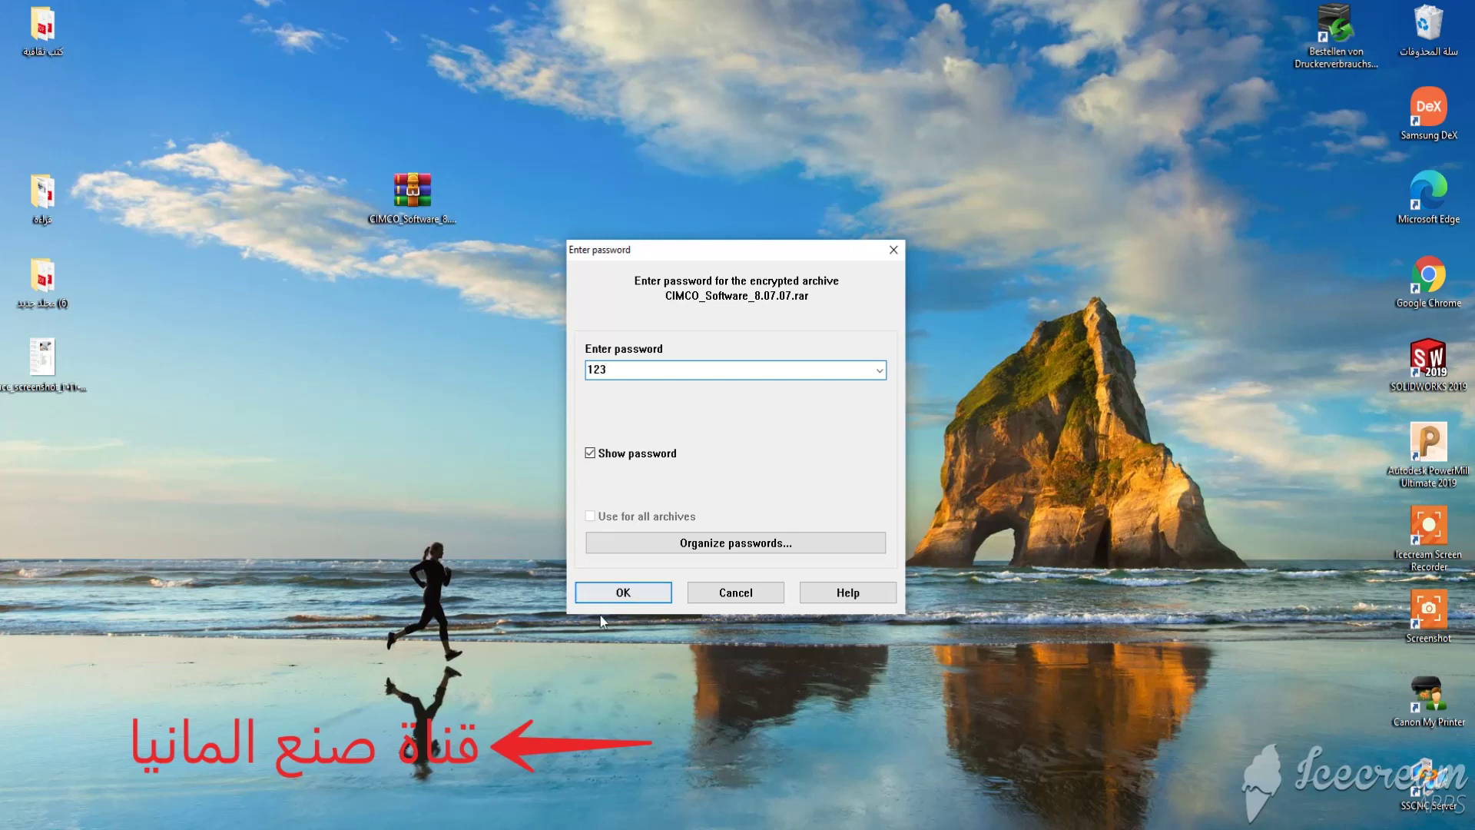
{"action": "left_click", "coordinate": [613, 594]}
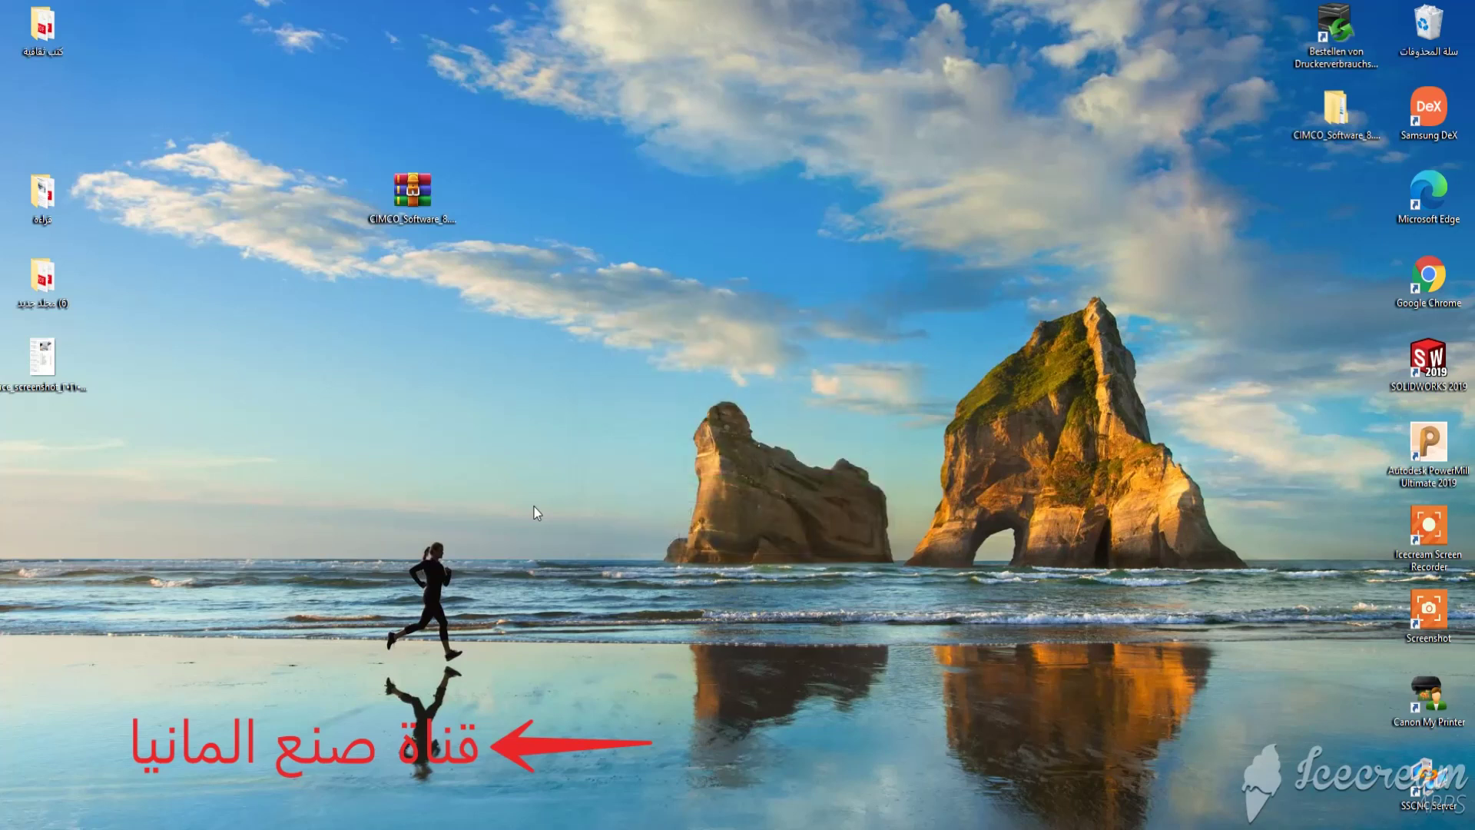
Open the extracted CIMCO_Software_8.07.07 folder and its inner subfolder, and select the CIMCO_80707 setup file.
{"action": "left_click_drag", "start_coordinate": [1353, 100], "coordinate": [878, 172]}
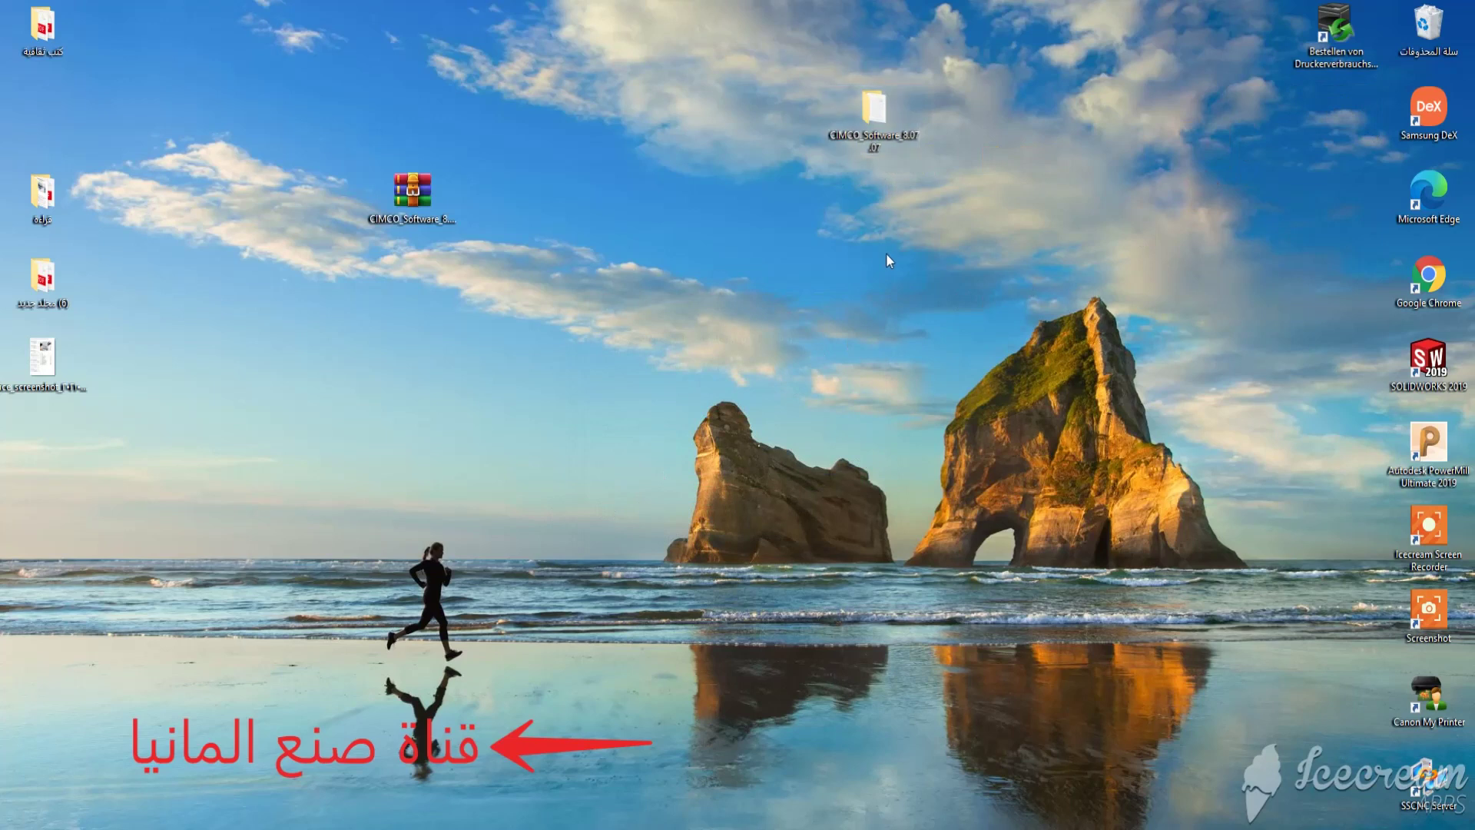
{"action": "double_click", "coordinate": [881, 118]}
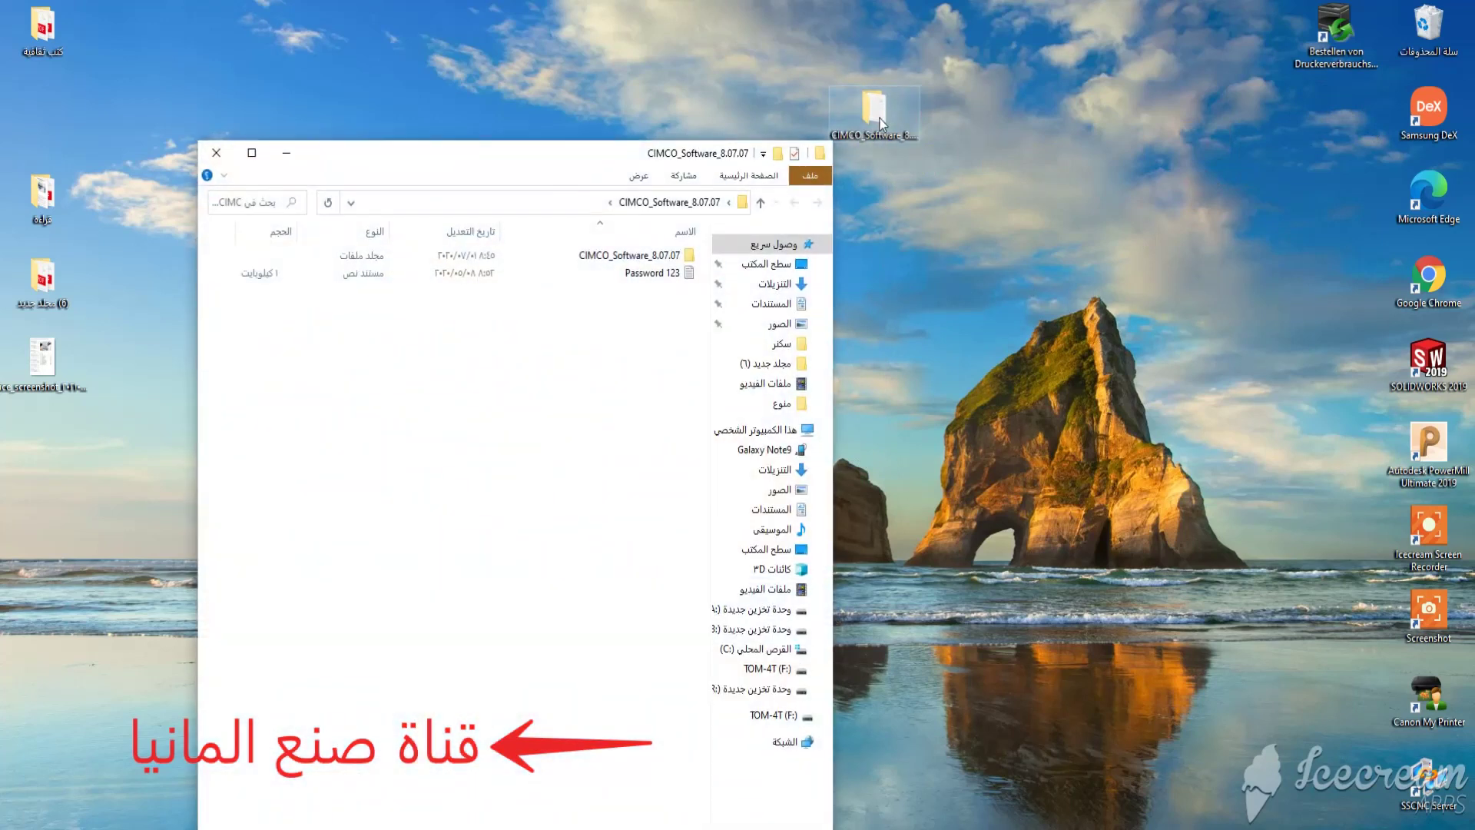
{"action": "double_click", "coordinate": [661, 255]}
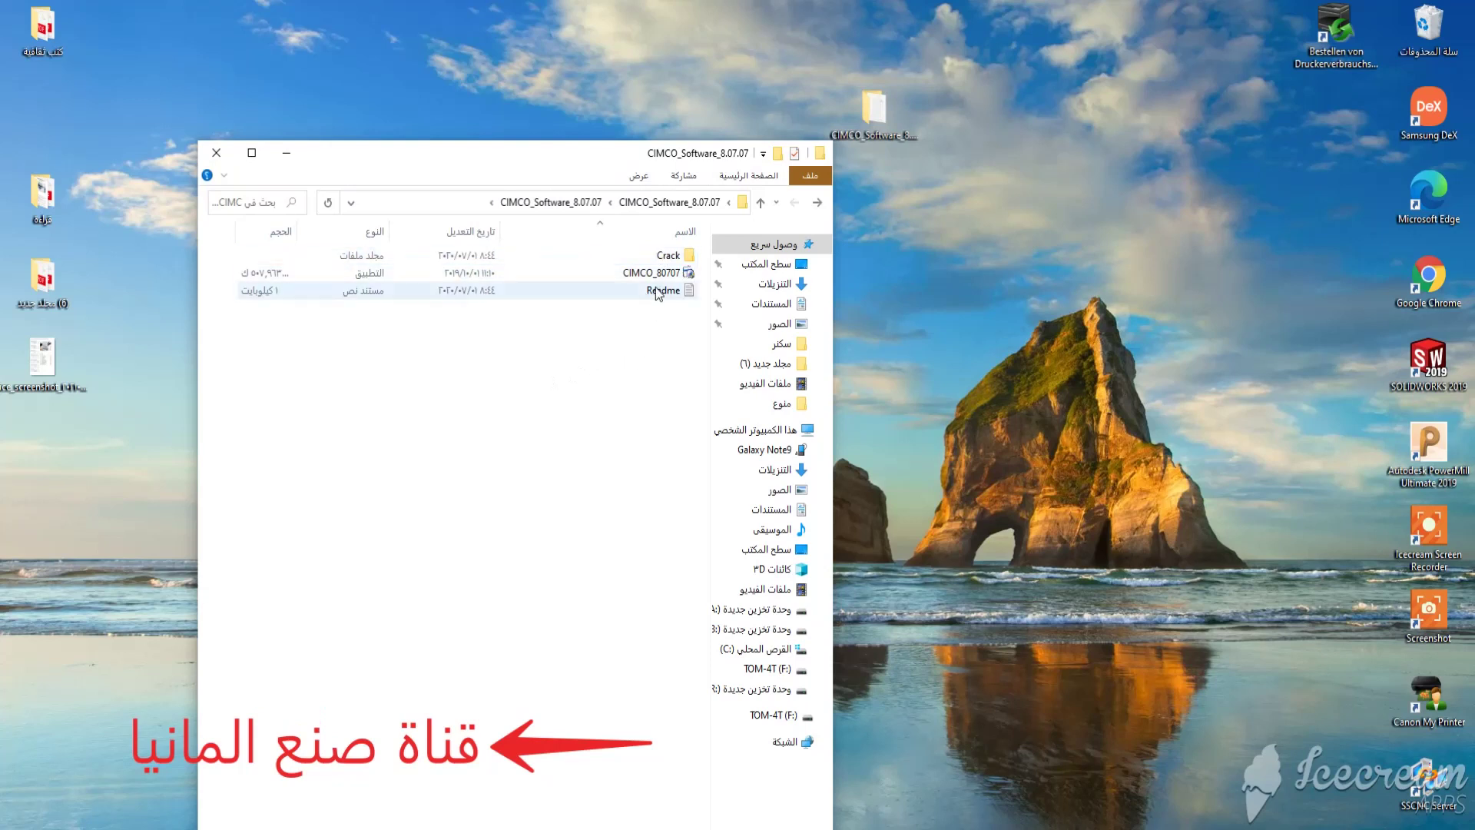
{"action": "left_click", "coordinate": [817, 202]}
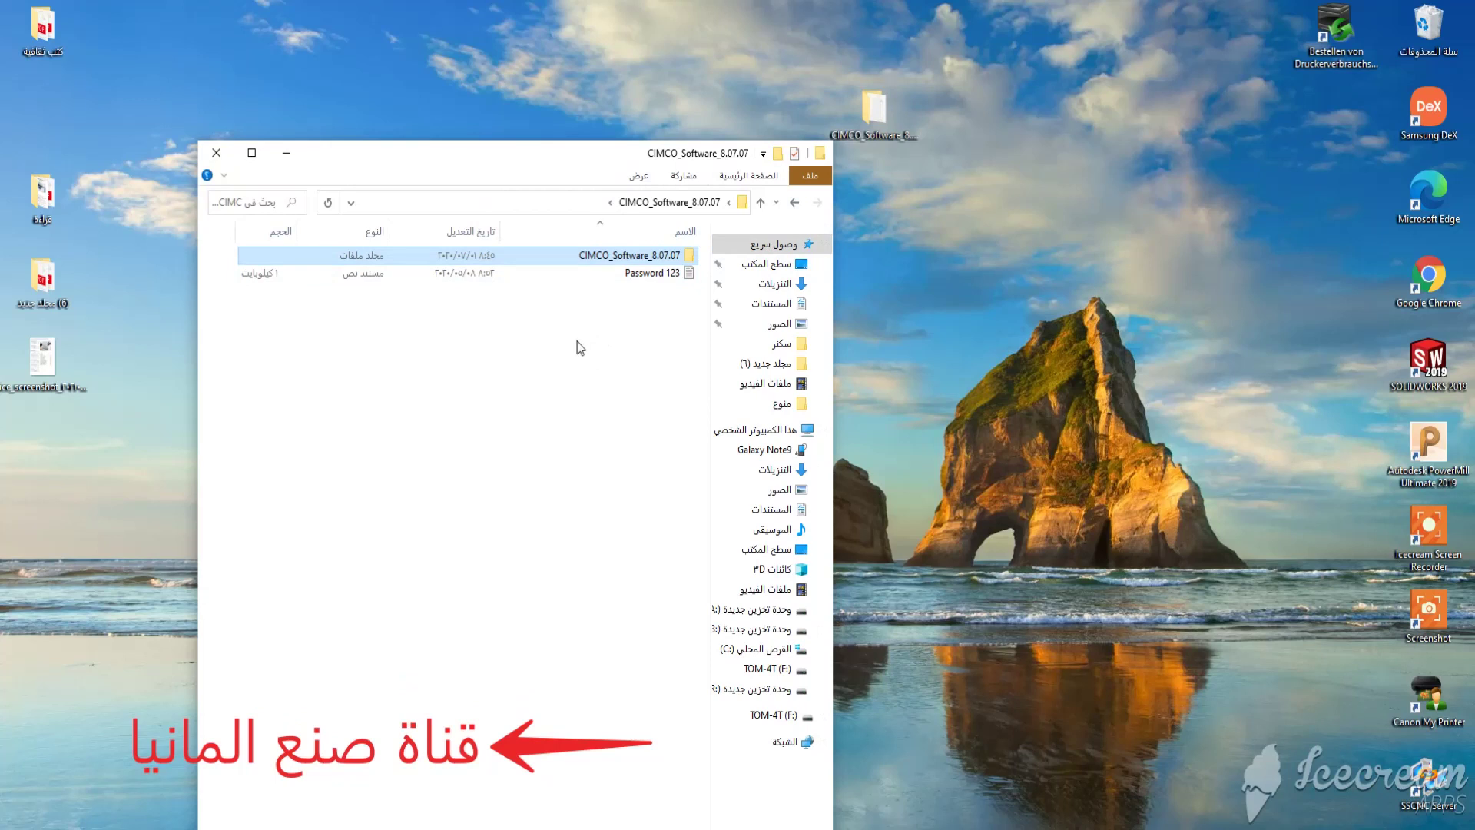
{"action": "left_click_drag", "start_coordinate": [425, 399], "coordinate": [495, 376]}
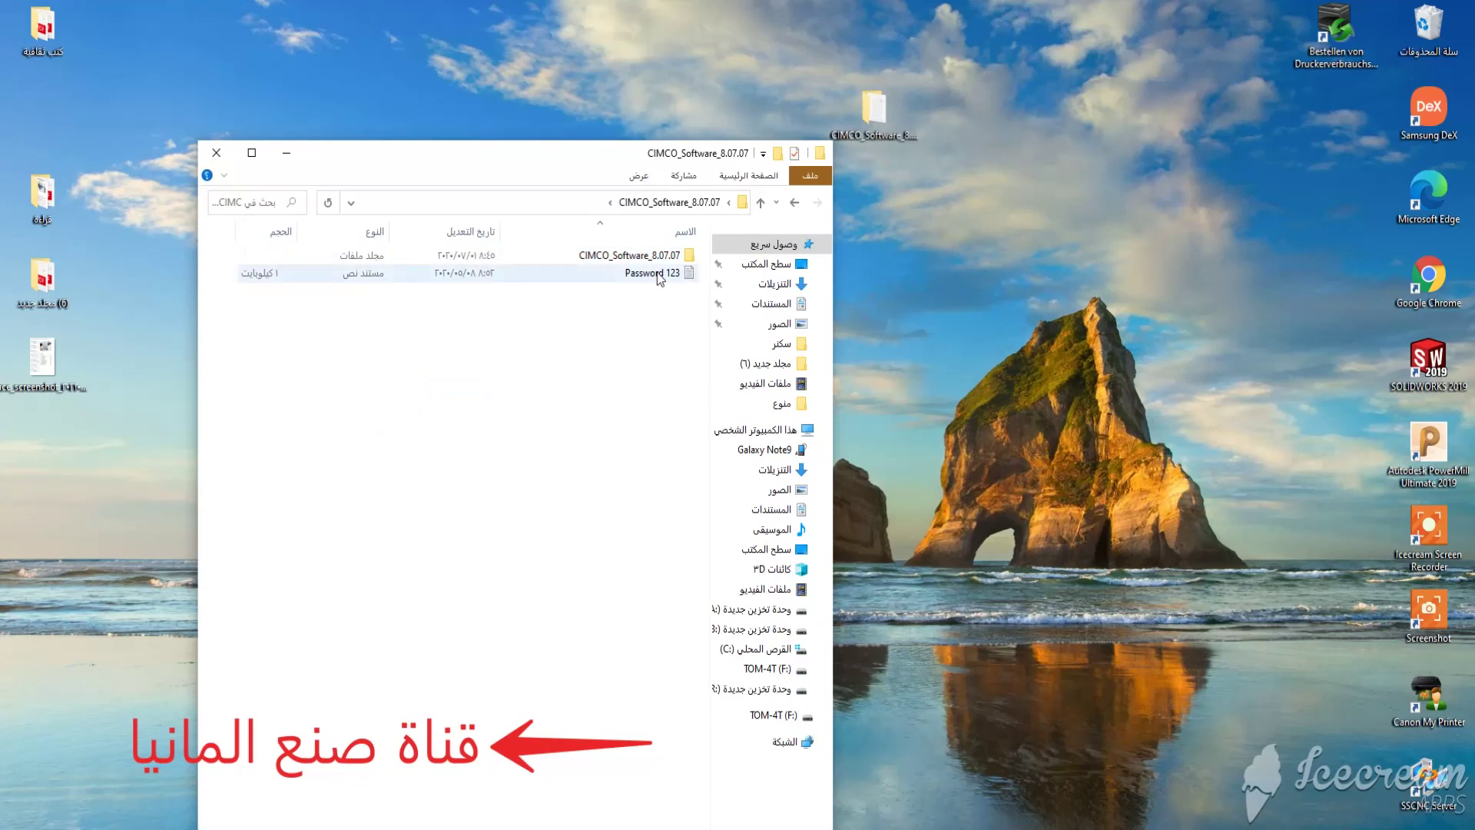
{"action": "double_click", "coordinate": [673, 257]}
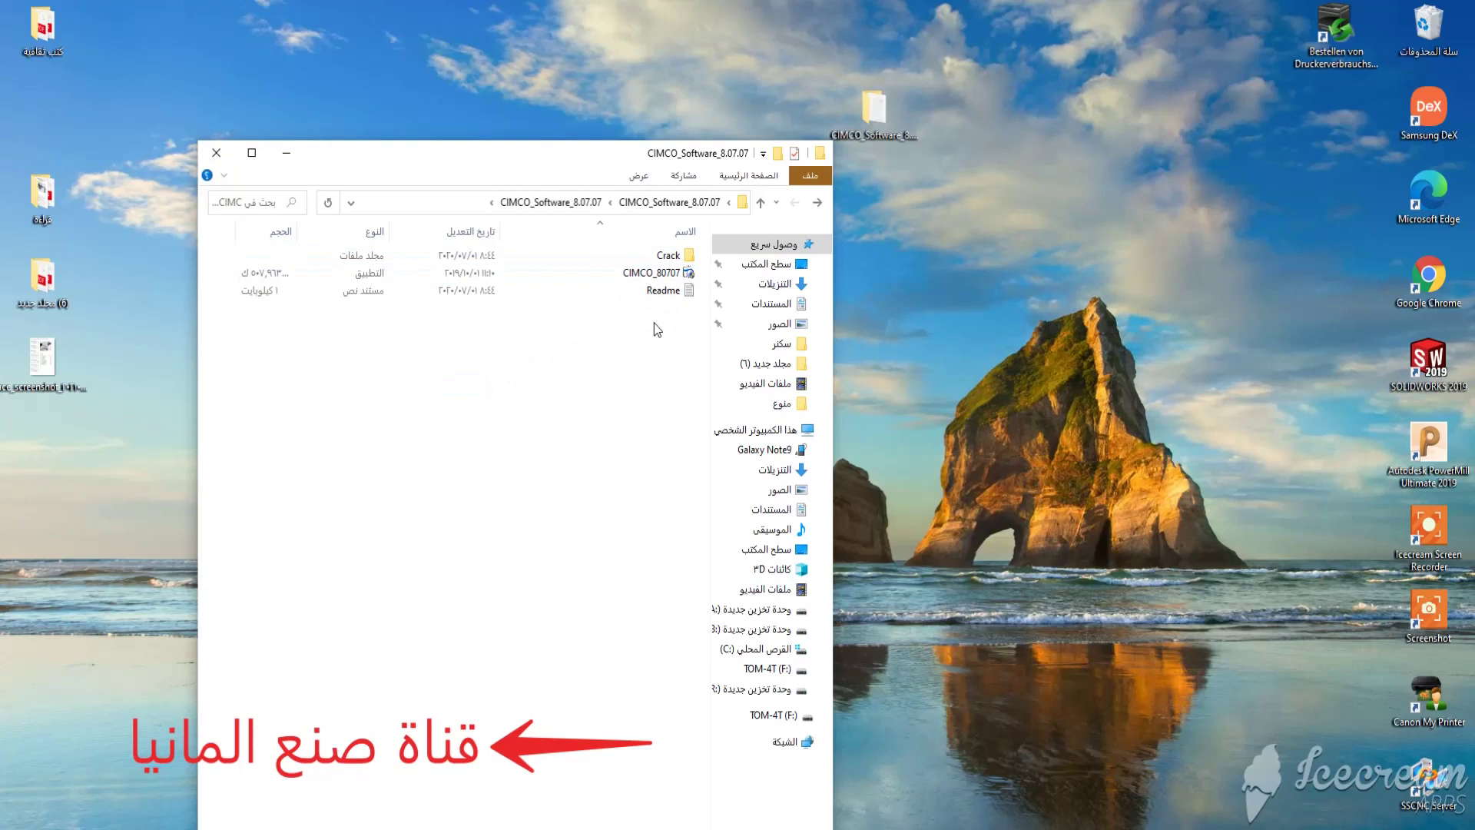
{"action": "left_click", "coordinate": [657, 274]}
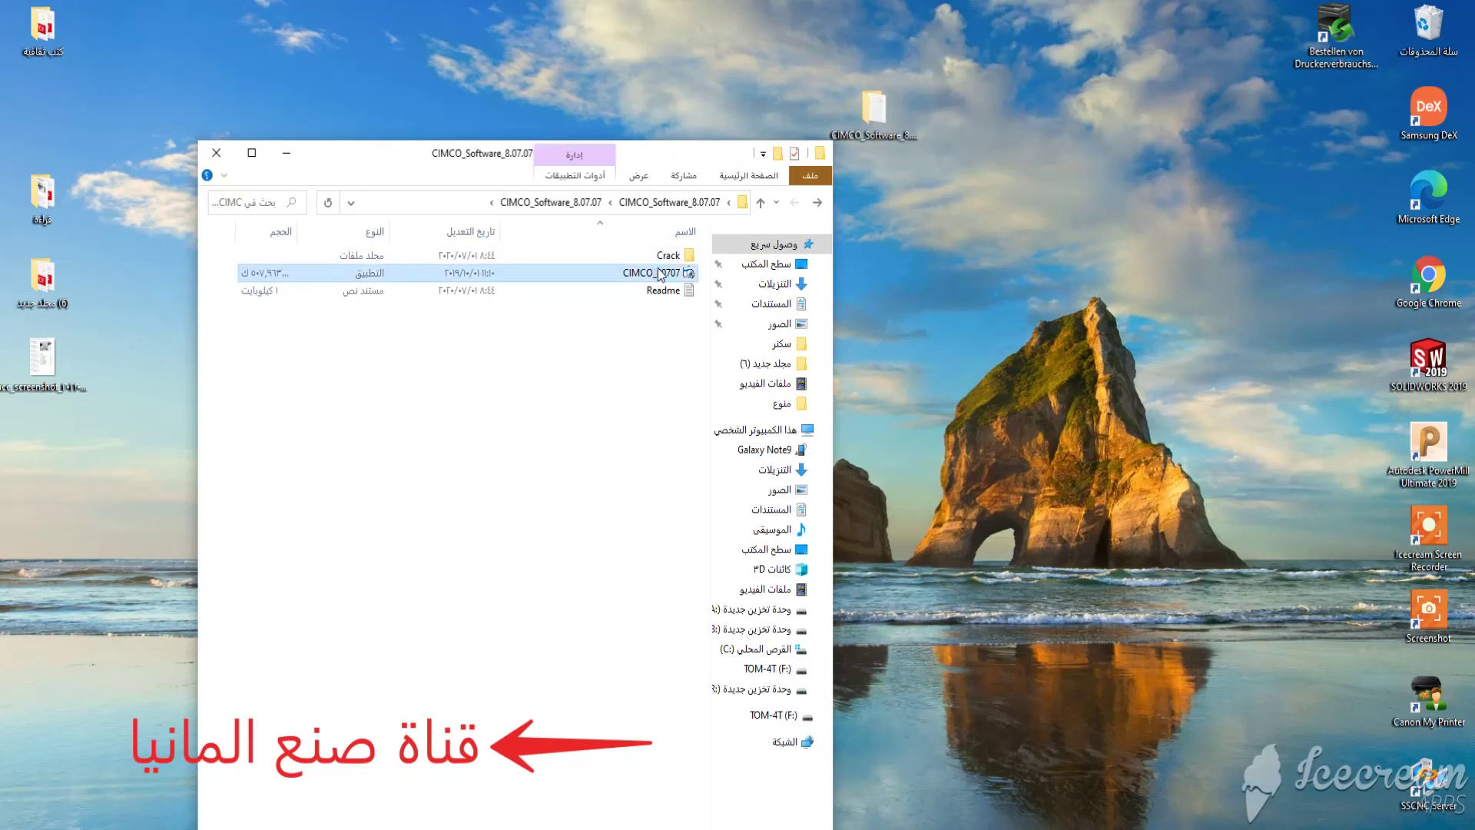
Launch the CIMCO_80707 setup with English as the setup language.
{"action": "right_click", "coordinate": [657, 274]}
{"action": "left_click", "coordinate": [621, 301]}
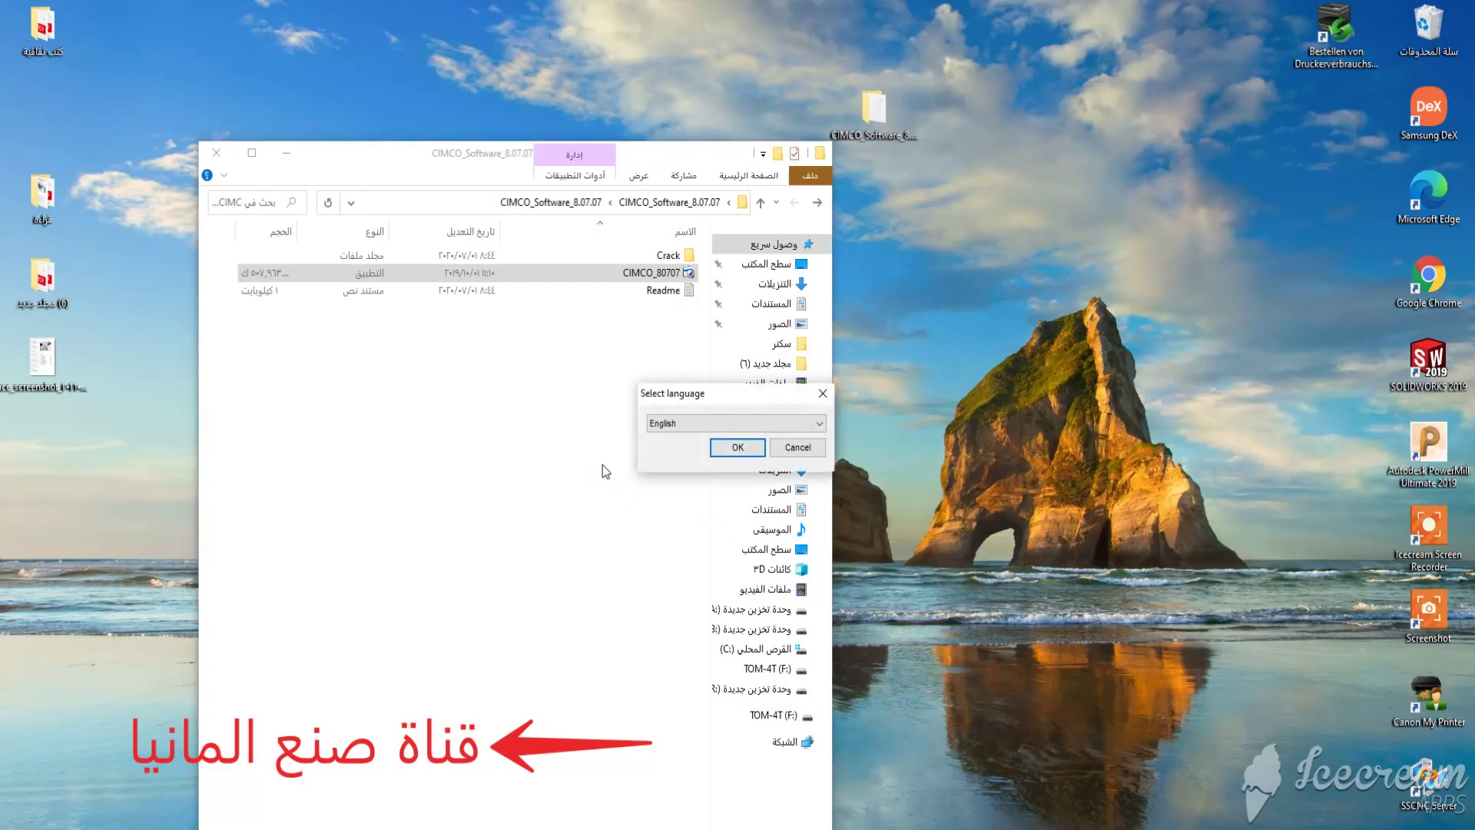
{"action": "left_click", "coordinate": [796, 419]}
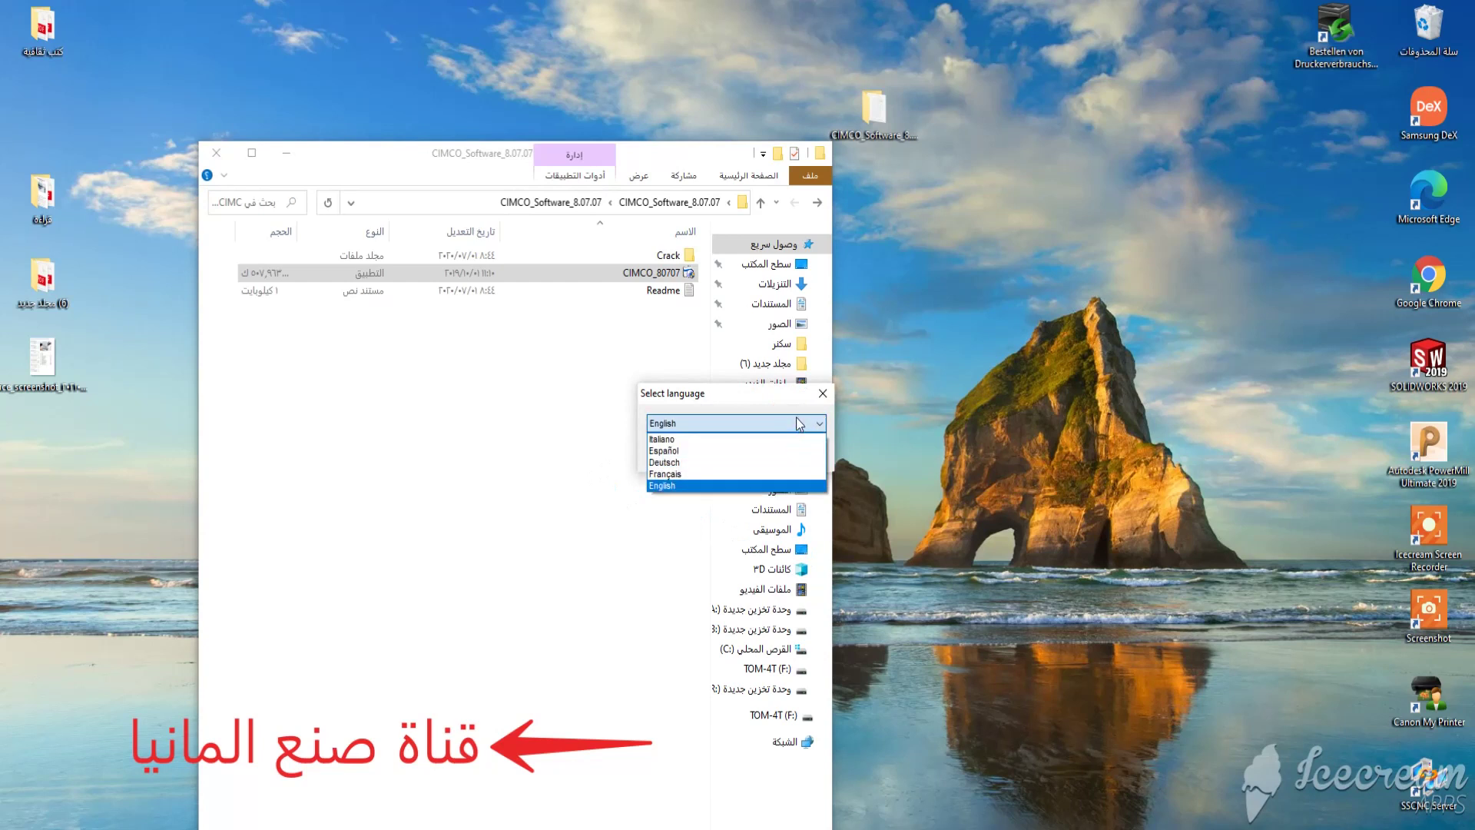
{"action": "left_click", "coordinate": [796, 420]}
{"action": "left_click", "coordinate": [730, 448]}
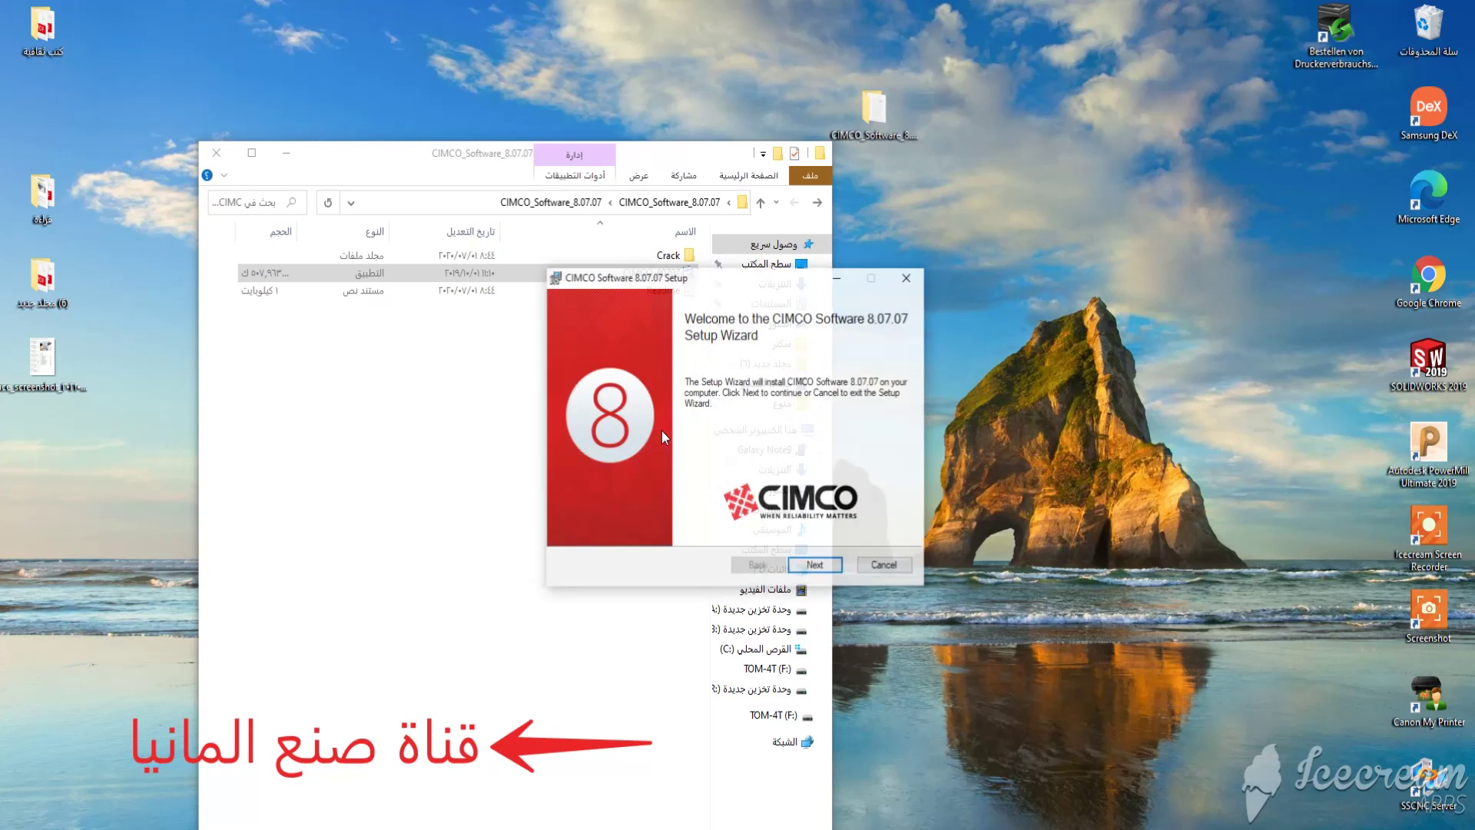
Accept the license agreement and advance past the welcome and install options pages.
{"action": "left_click", "coordinate": [819, 567]}
{"action": "left_click", "coordinate": [673, 530]}
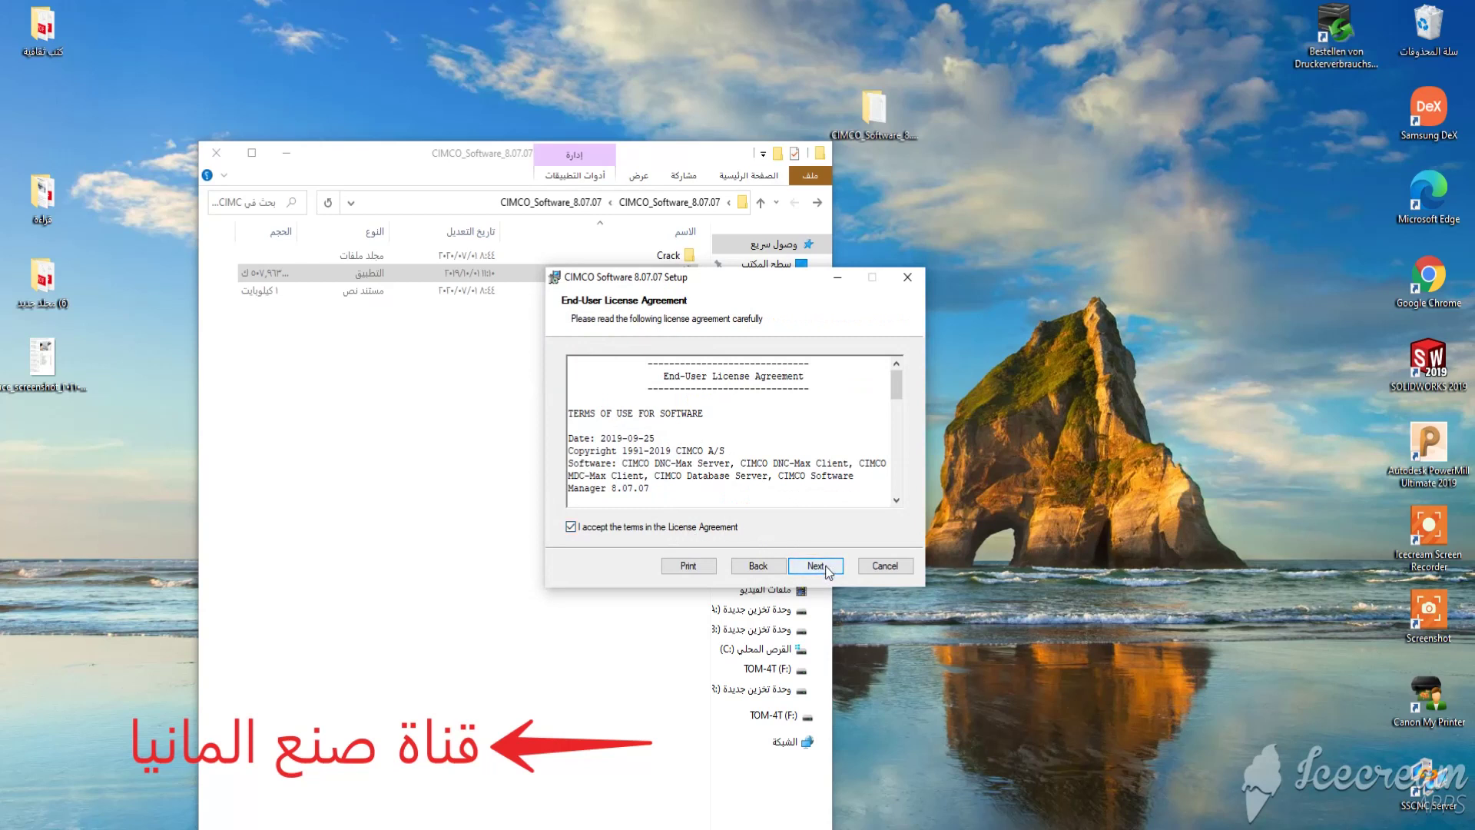
{"action": "left_click", "coordinate": [827, 566]}
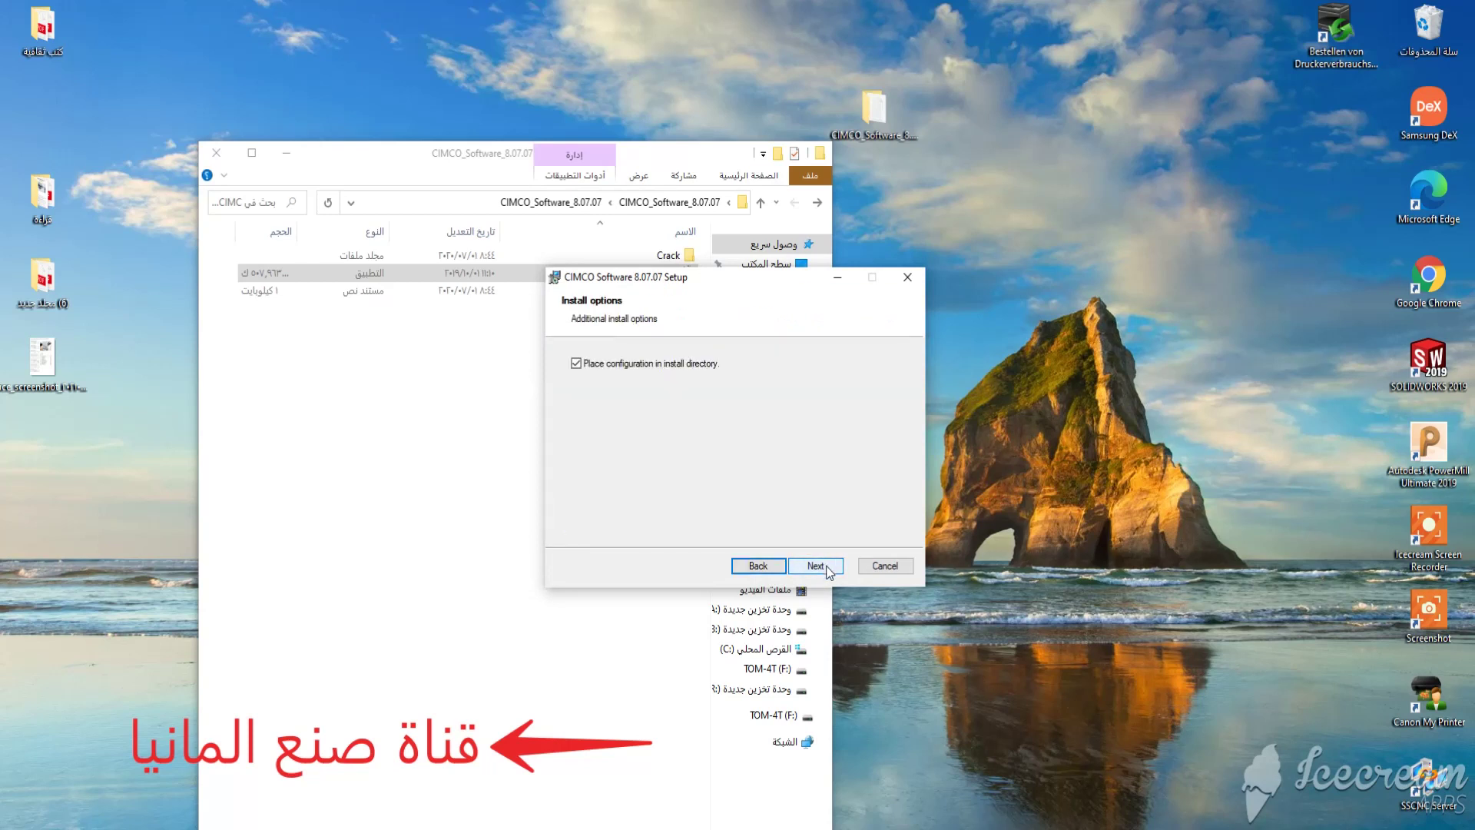
{"action": "left_click", "coordinate": [826, 566]}
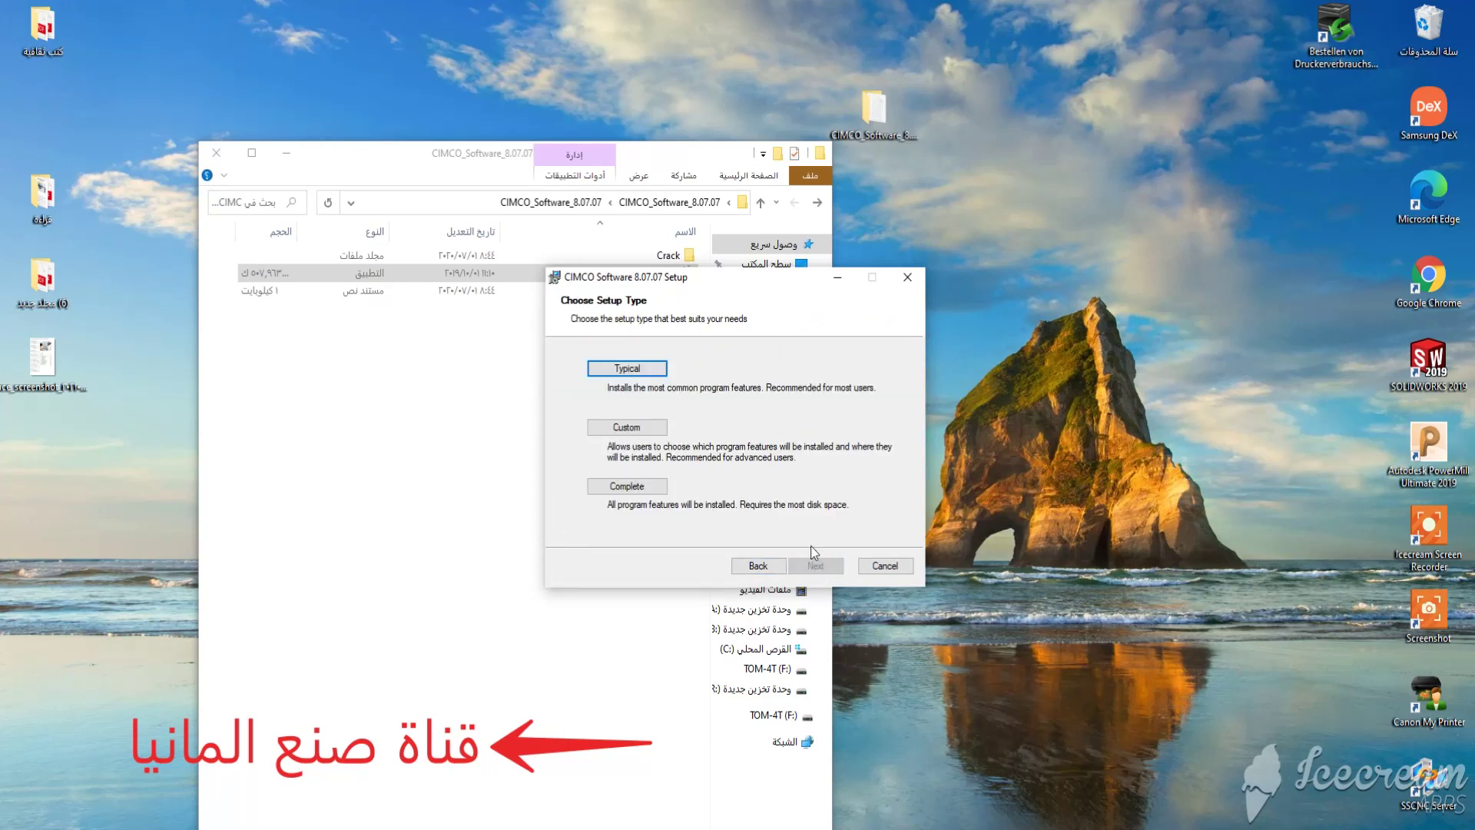
Choose a custom setup that excludes DNC-Max and other features, keeping only CIMCO Edit.
{"action": "left_click", "coordinate": [654, 429]}
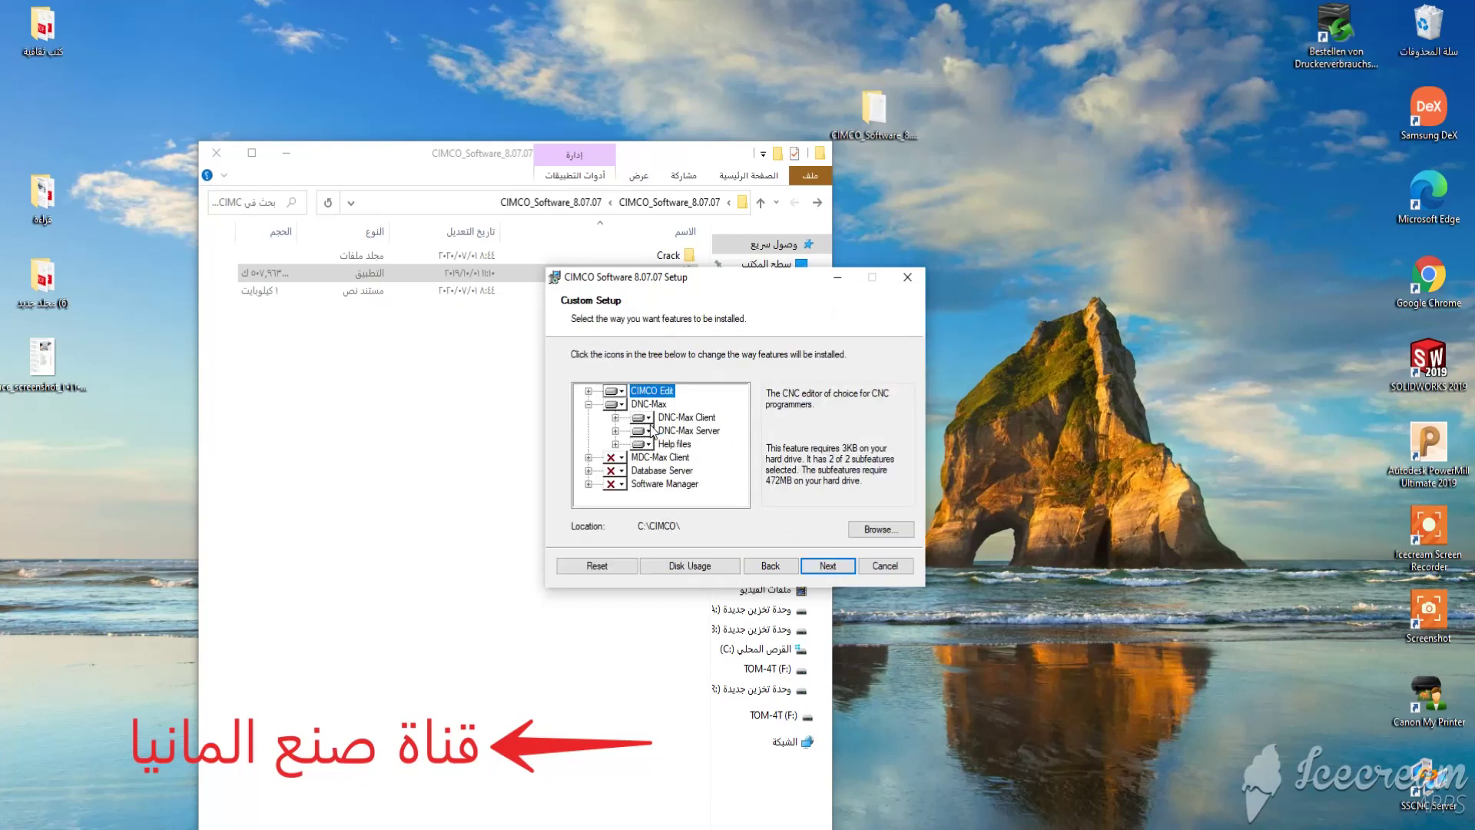
{"action": "left_click", "coordinate": [608, 405]}
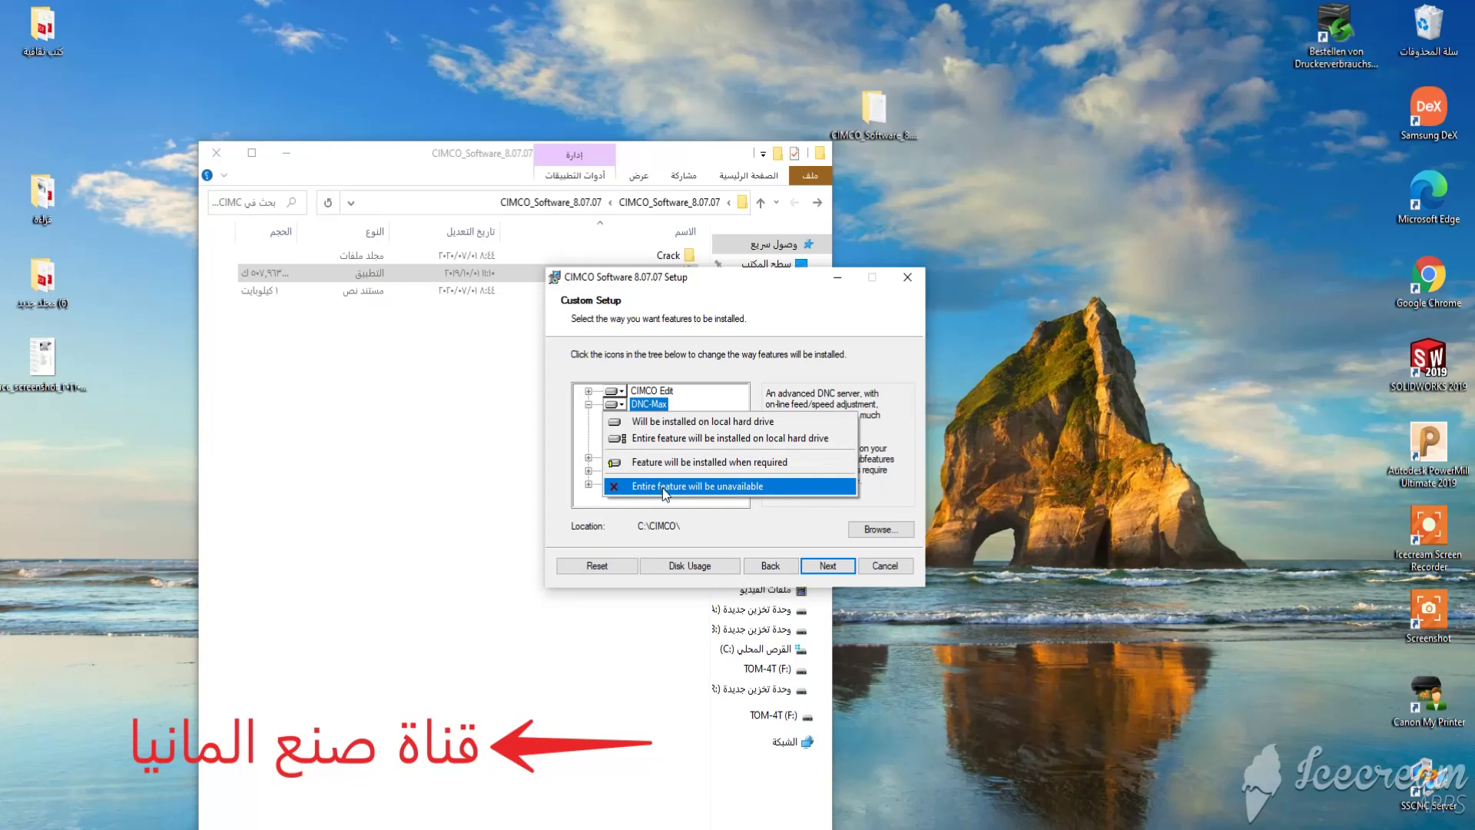
{"action": "left_click", "coordinate": [724, 484]}
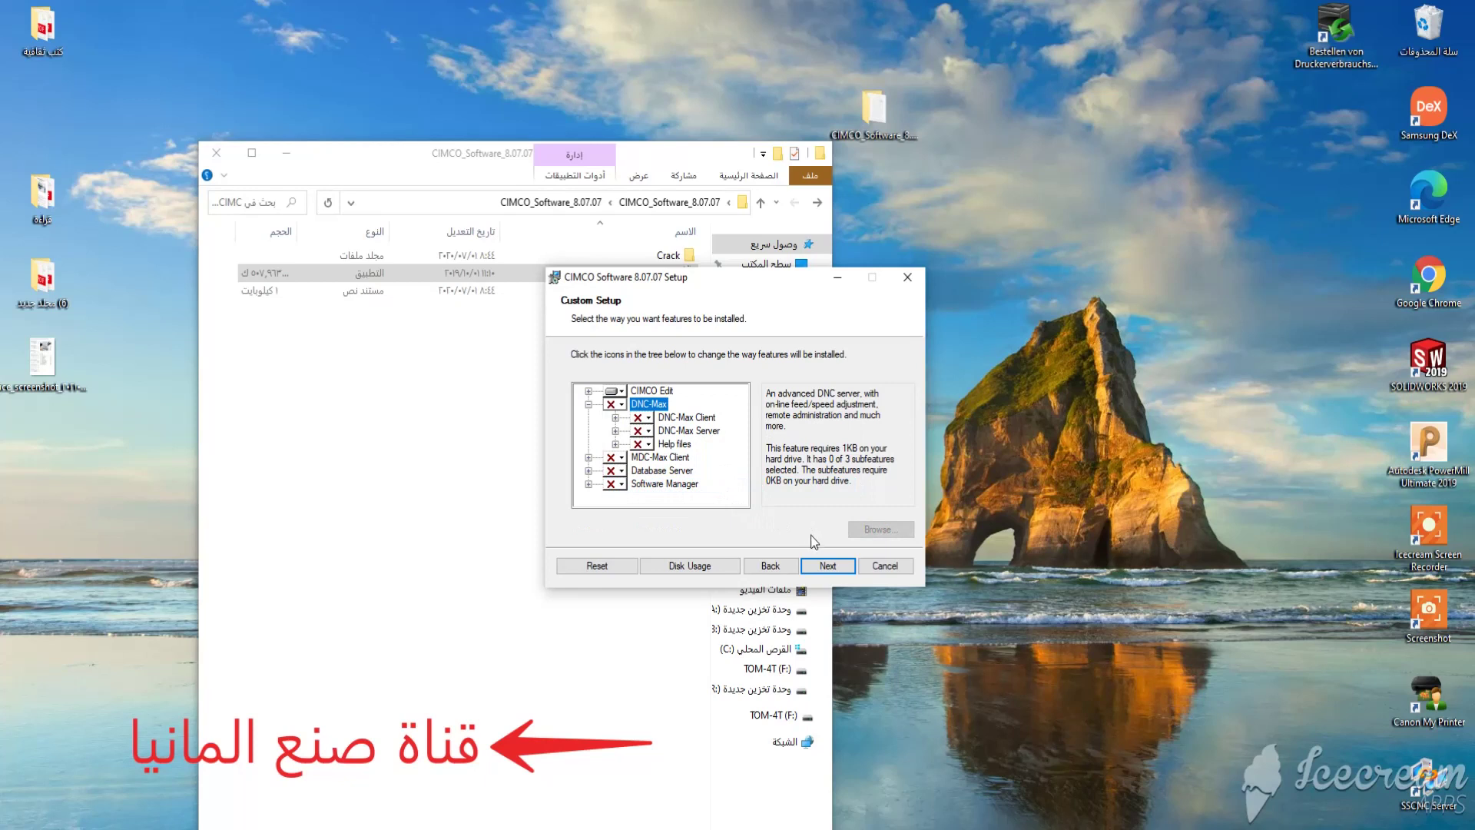
{"action": "left_click", "coordinate": [827, 566]}
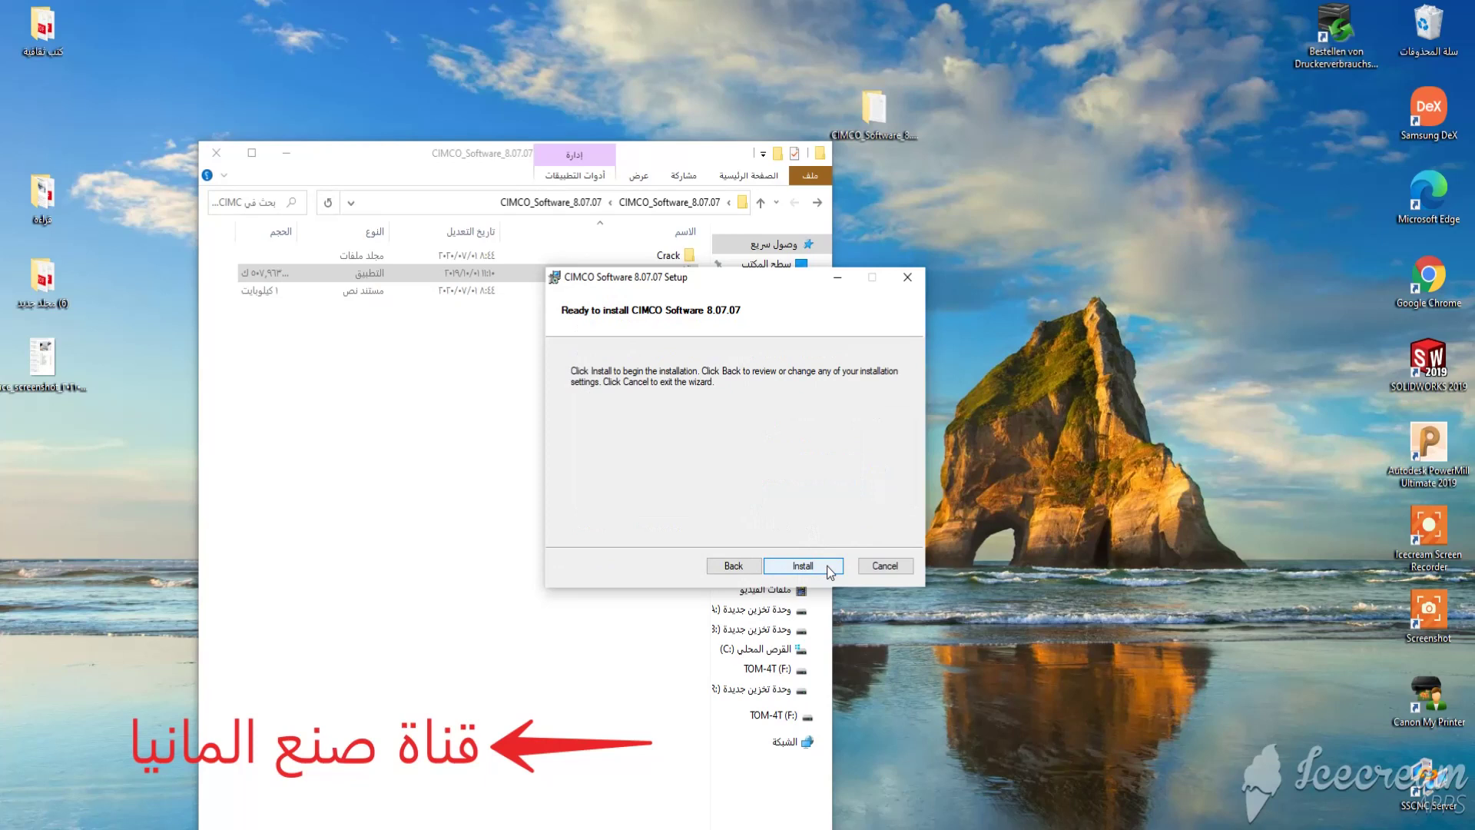
Start the CIMCO Software 8.07.07 installation and let it run to completion.
{"action": "left_click", "coordinate": [825, 566]}
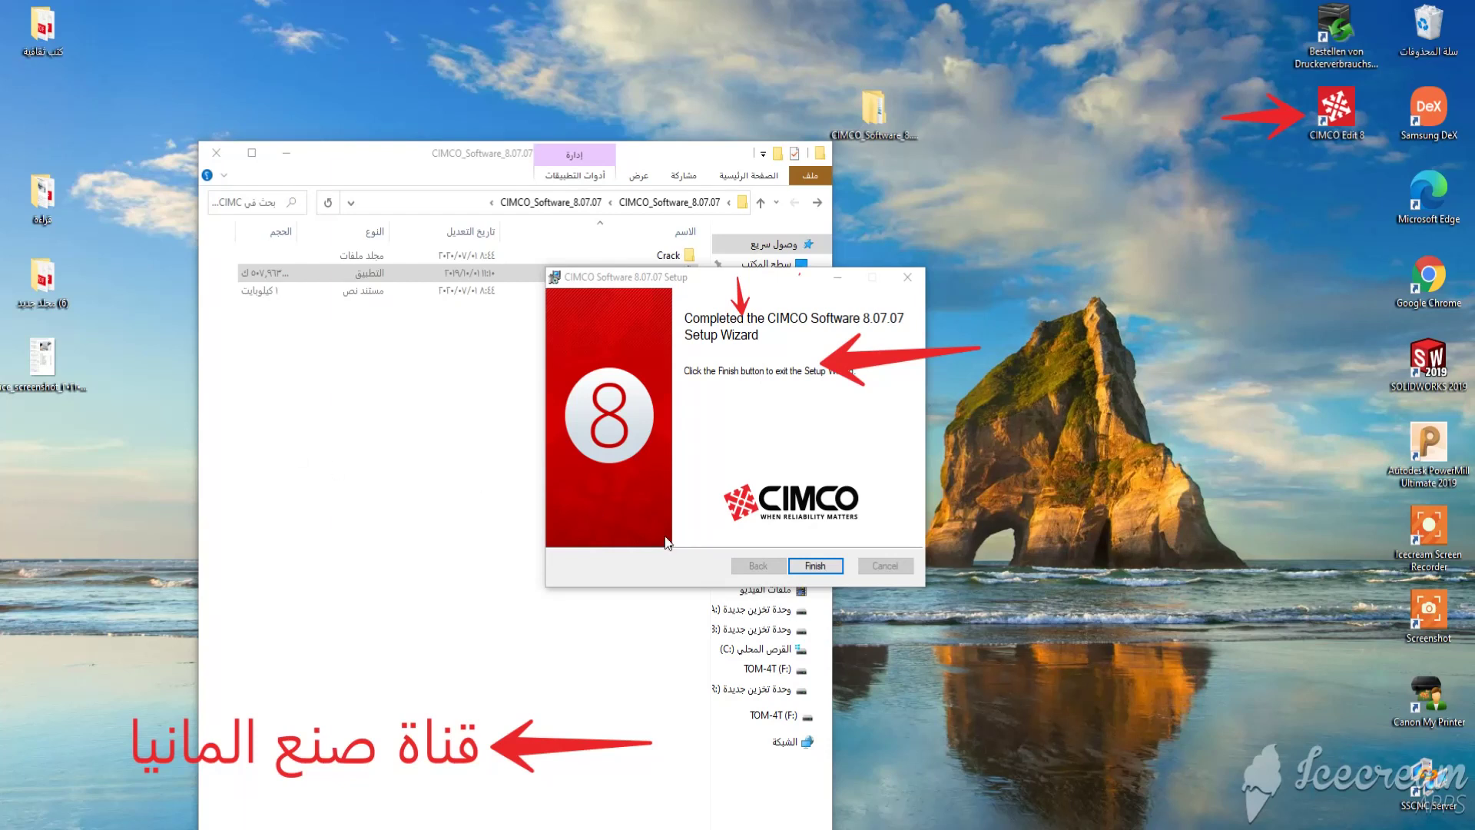
Close the finished setup wizard and copy the four folders inside Crack.
{"action": "left_click", "coordinate": [803, 571]}
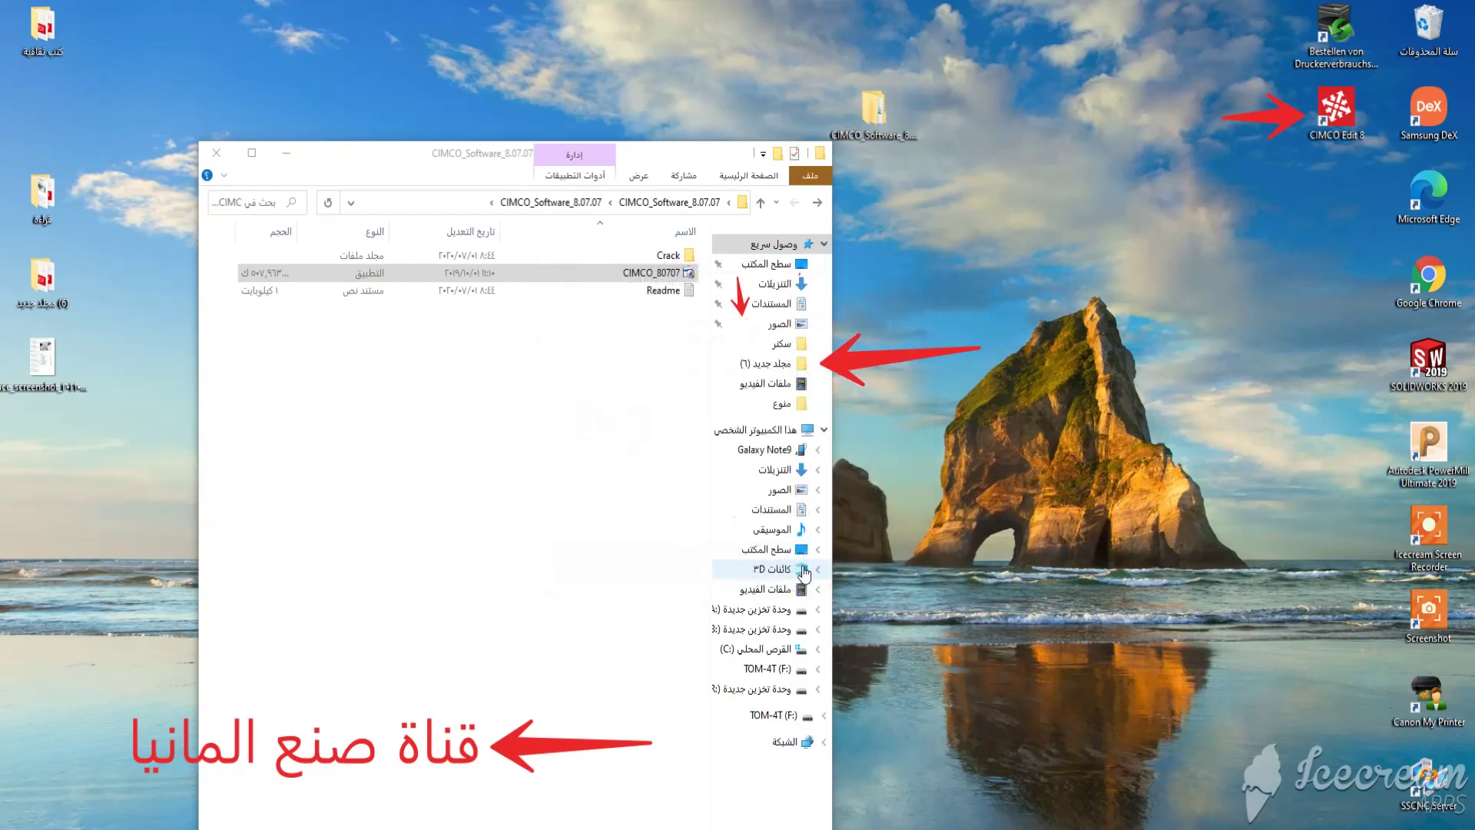
{"action": "double_click", "coordinate": [648, 255]}
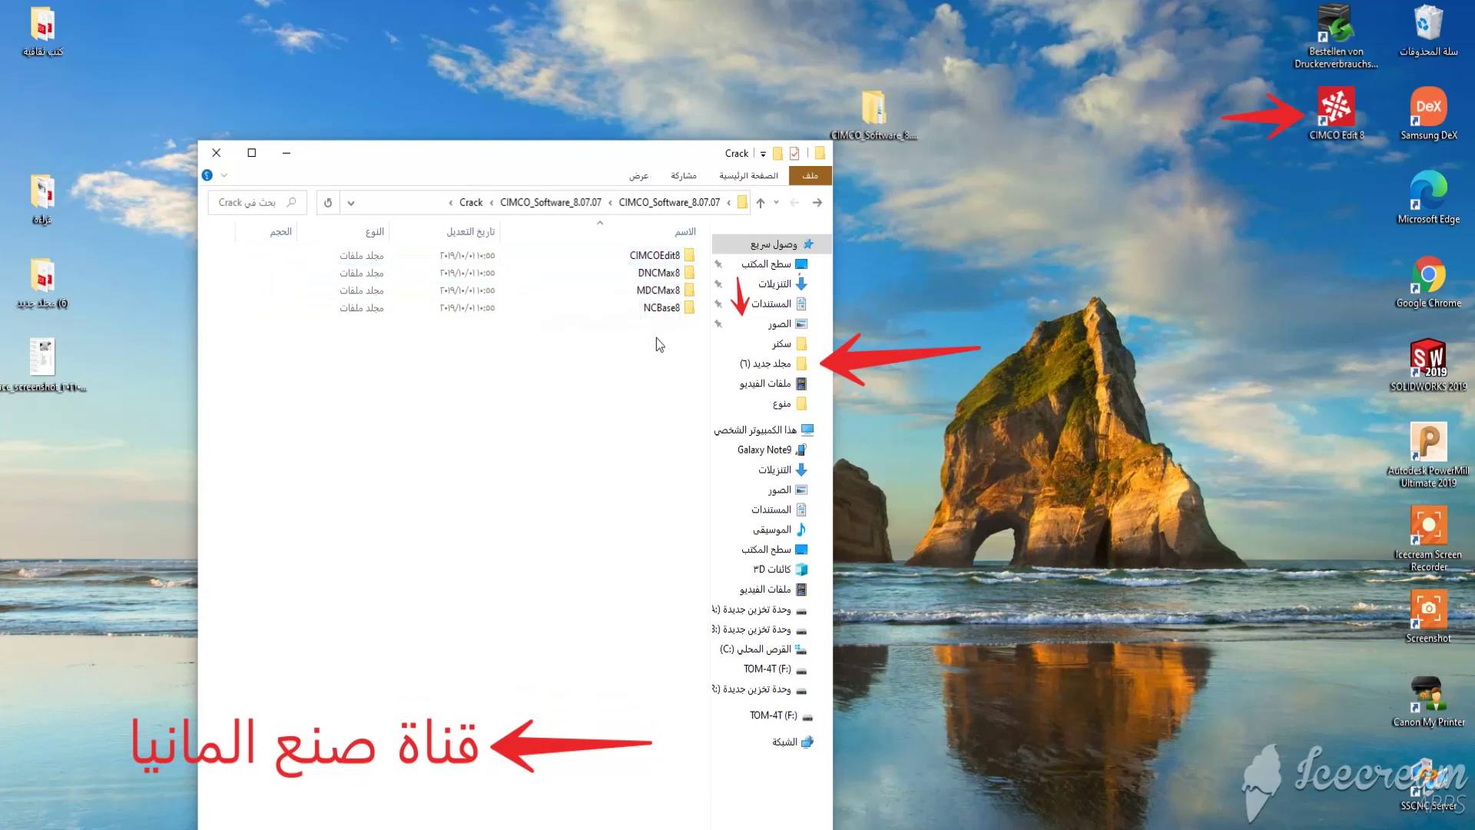
{"action": "left_click_drag", "start_coordinate": [656, 338], "coordinate": [663, 257]}
{"action": "right_click", "coordinate": [662, 257]}
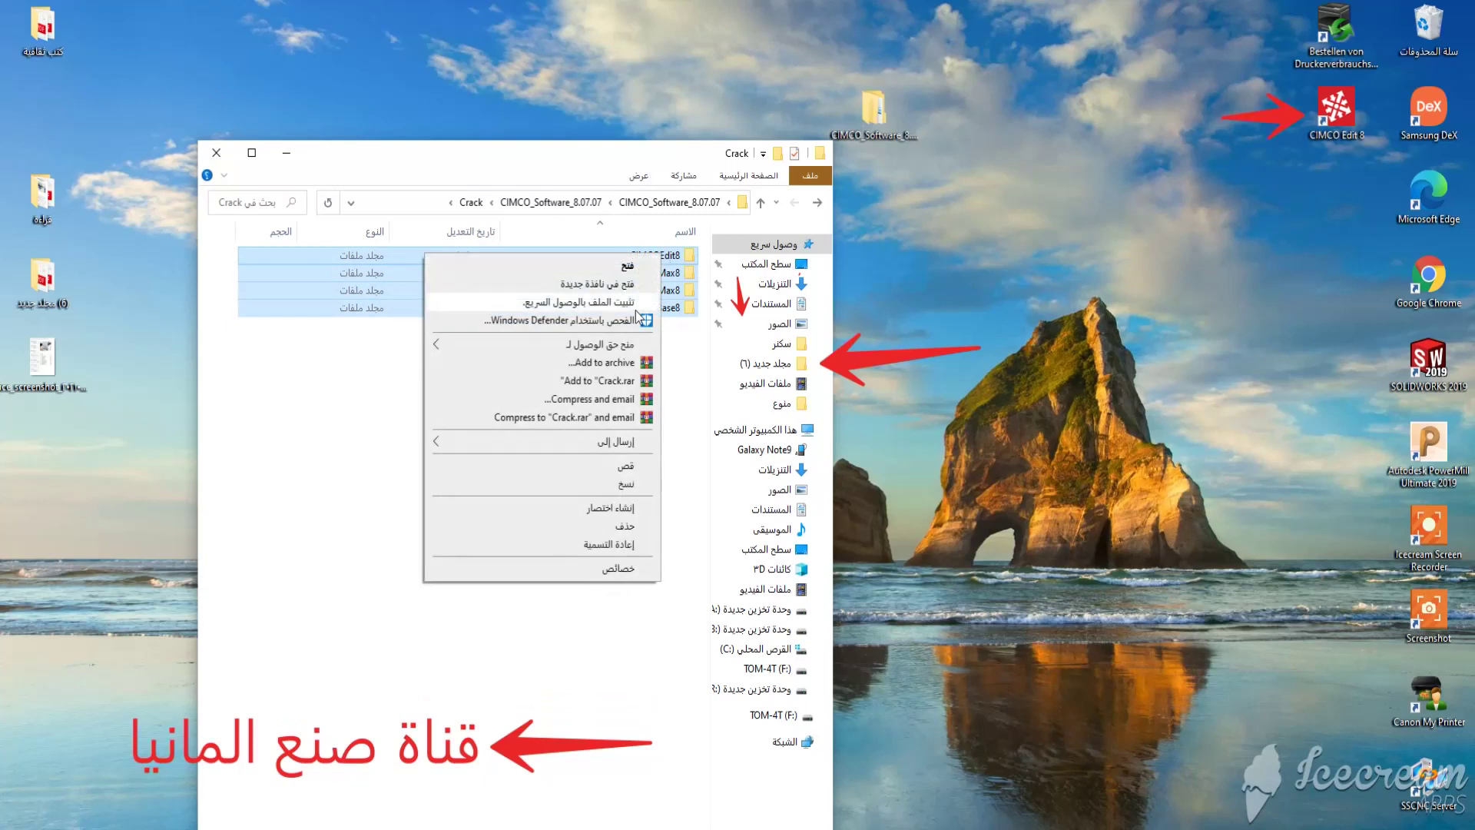
{"action": "left_click", "coordinate": [627, 486]}
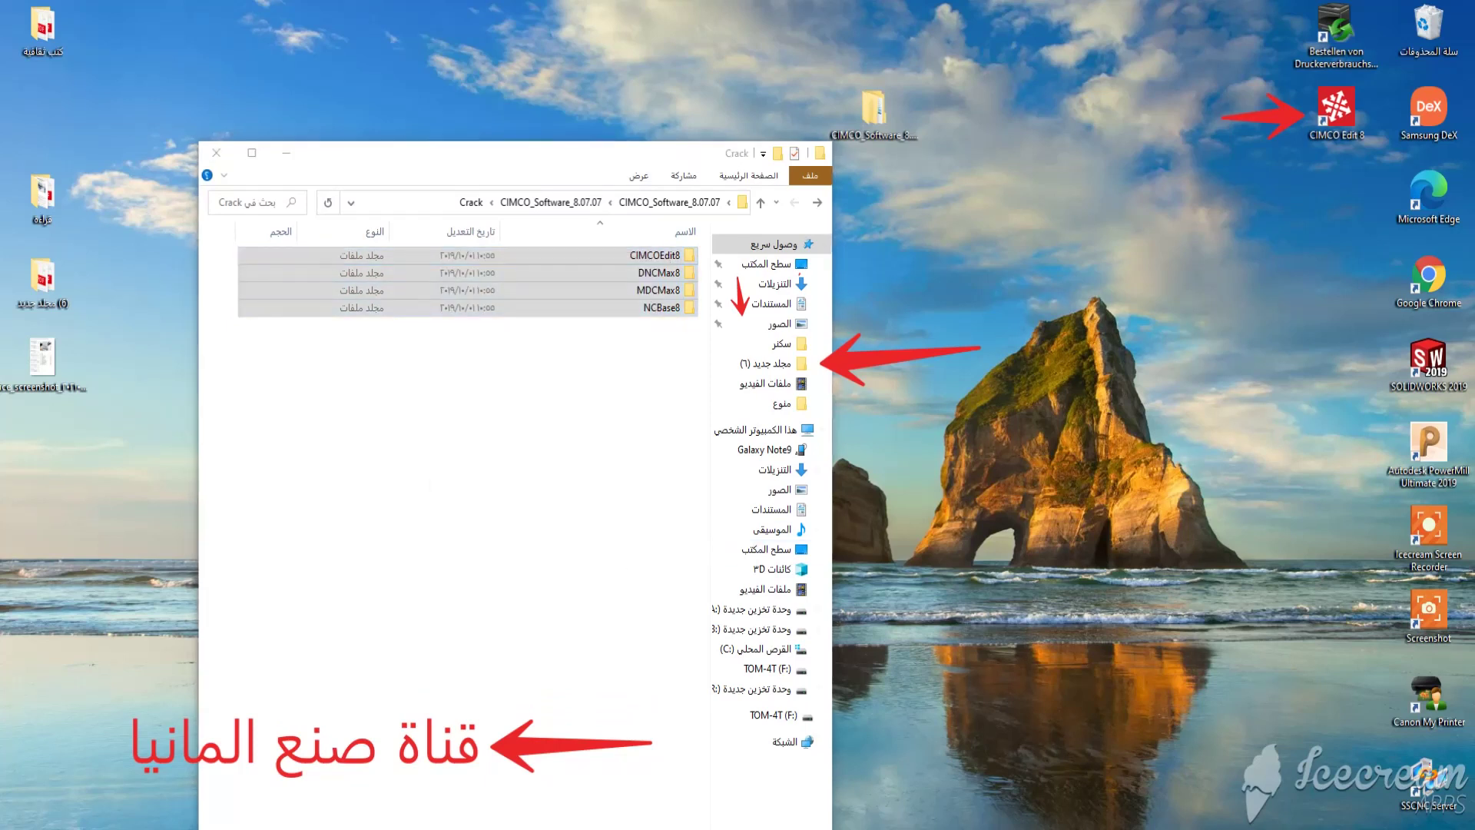
Navigate through This PC to C:\CIMCO\CIMCOEdit8.
{"action": "left_click", "coordinate": [757, 430]}
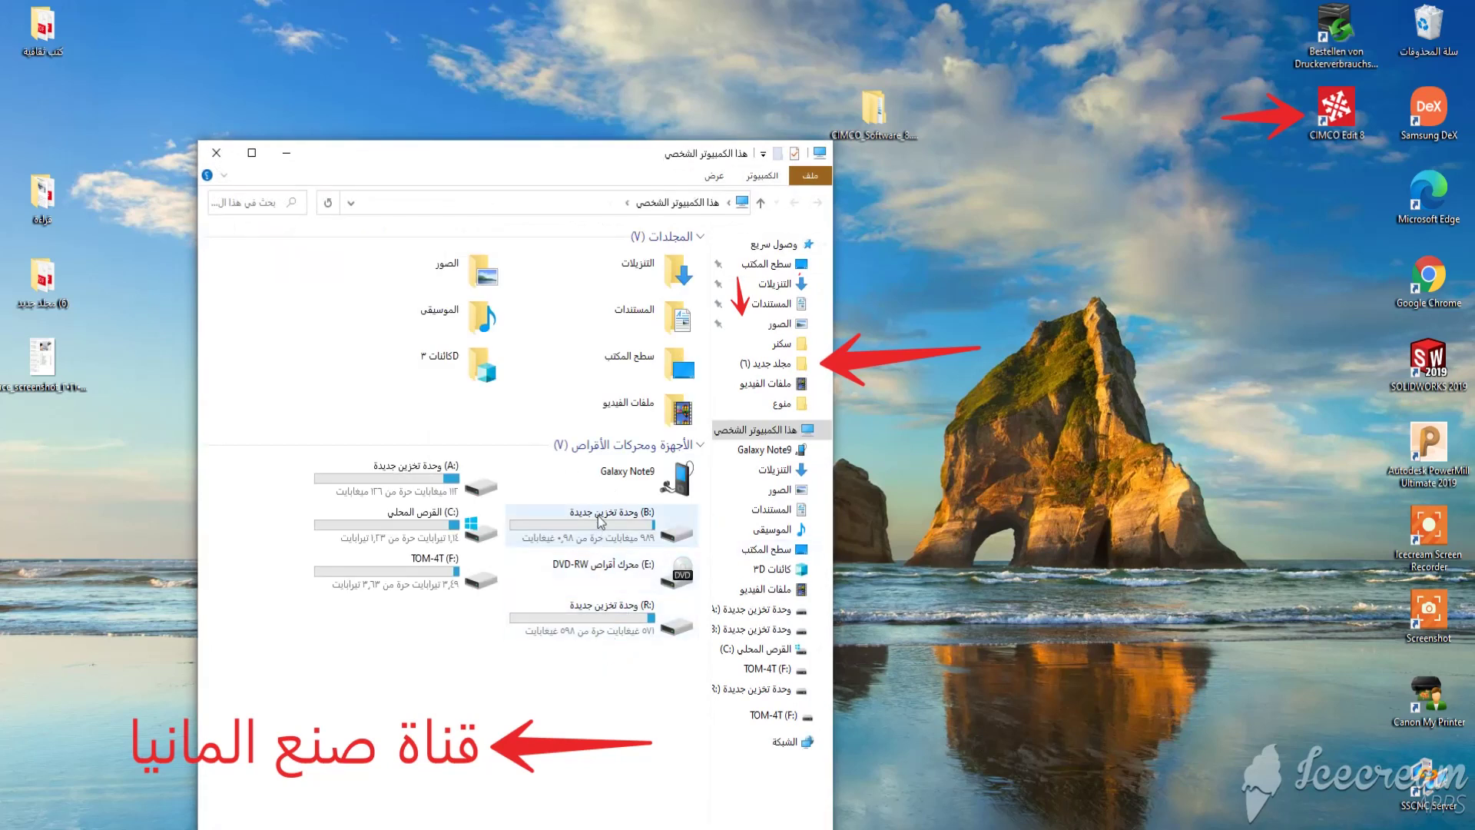
{"action": "double_click", "coordinate": [436, 528]}
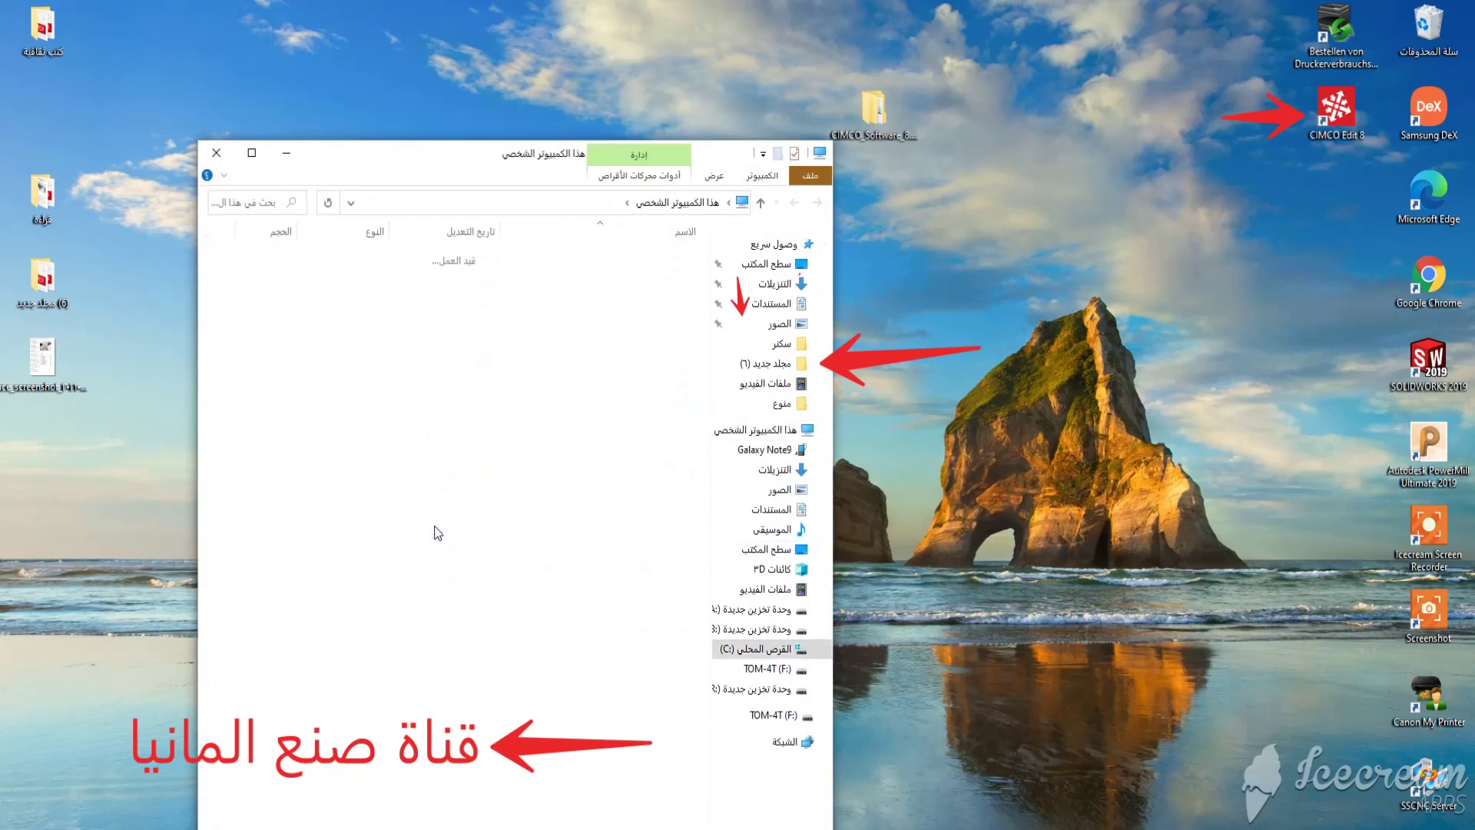
{"action": "left_click", "coordinate": [664, 275]}
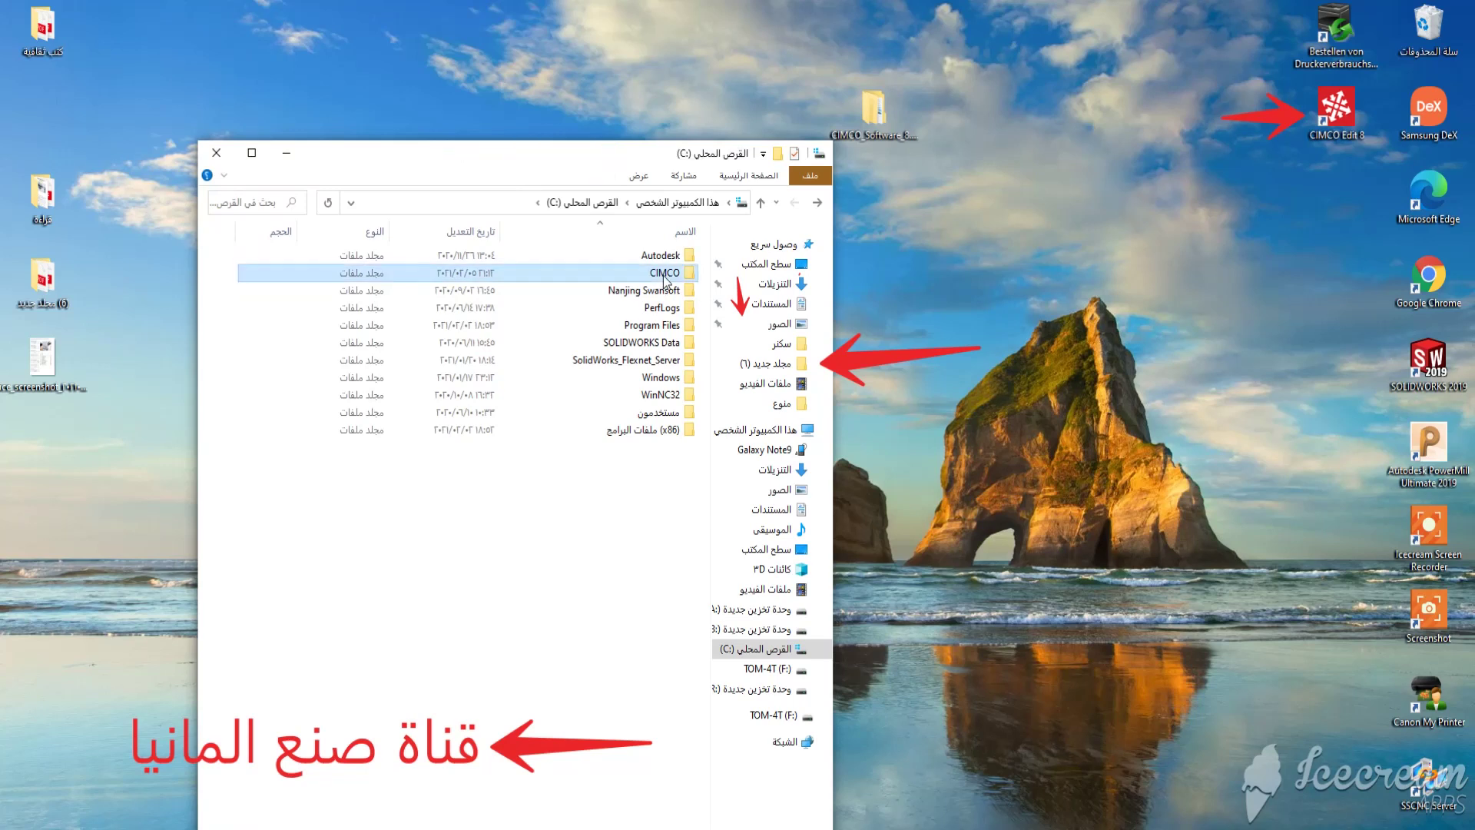
{"action": "double_click", "coordinate": [664, 275]}
{"action": "double_click", "coordinate": [663, 261]}
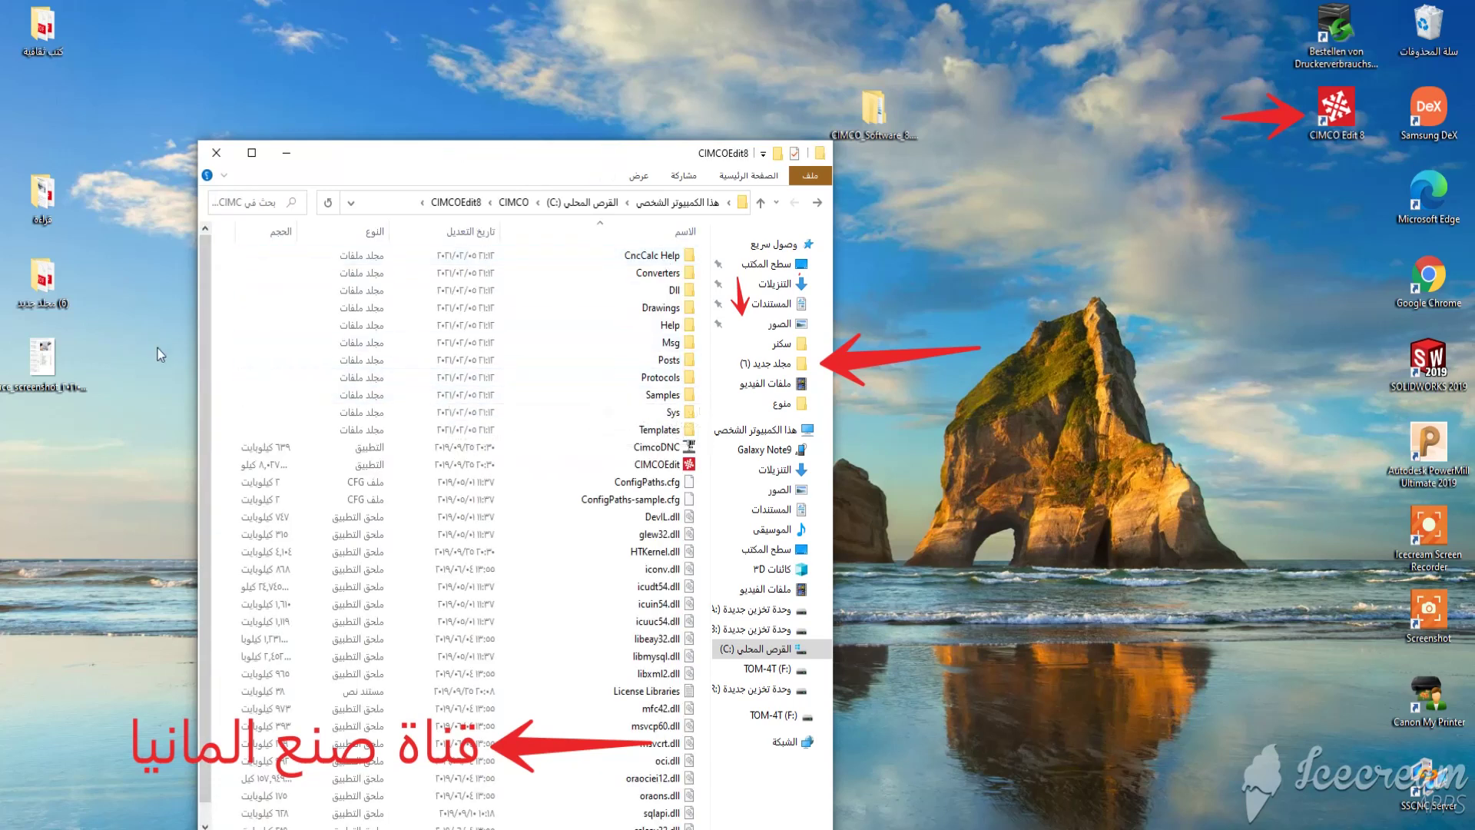
Paste the four crack folders into the maximized CIMCOEdit8 window, then close both Explorer windows.
{"action": "left_click", "coordinate": [252, 153]}
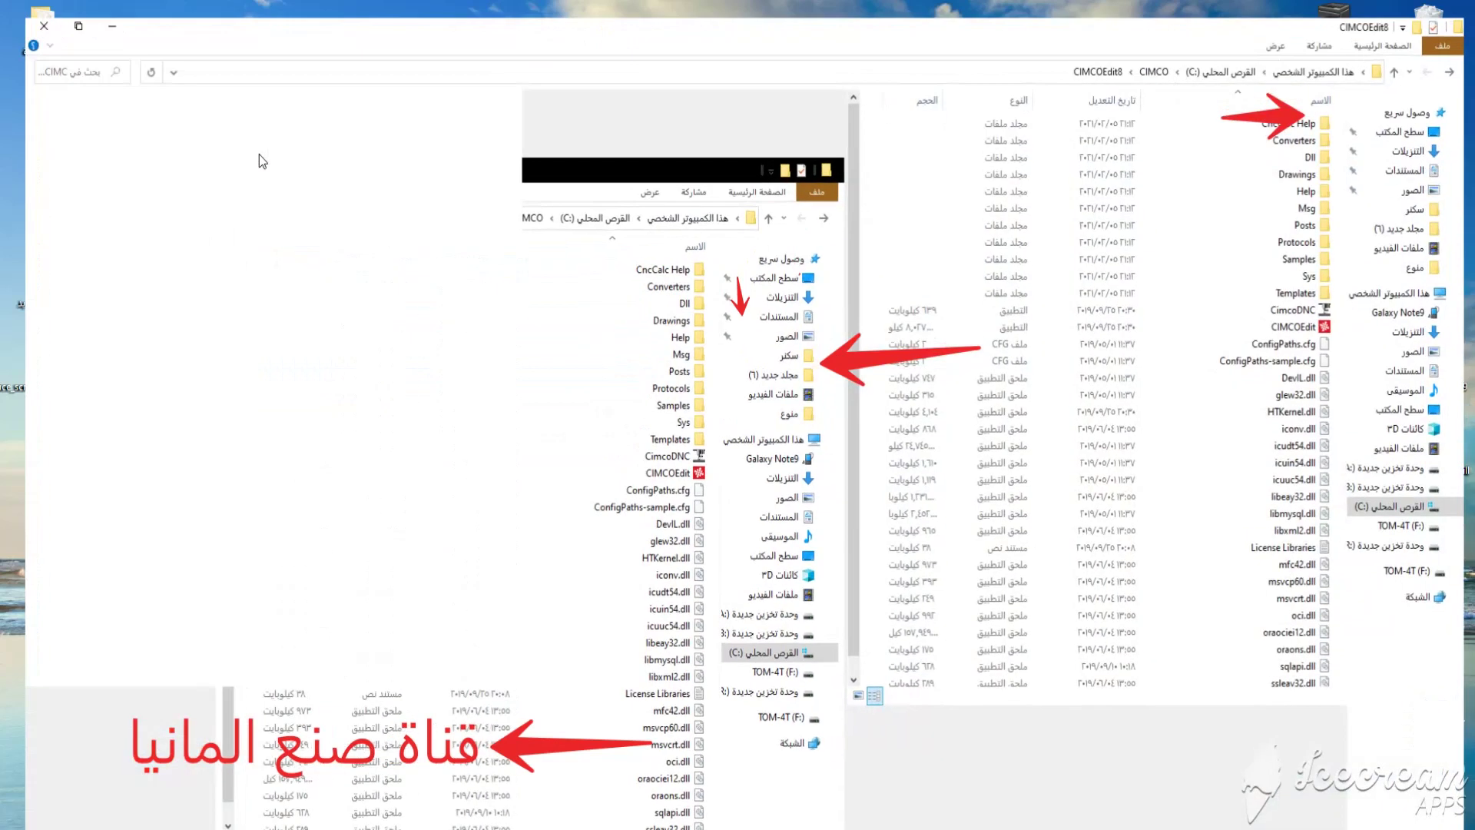
{"action": "right_click", "coordinate": [318, 313]}
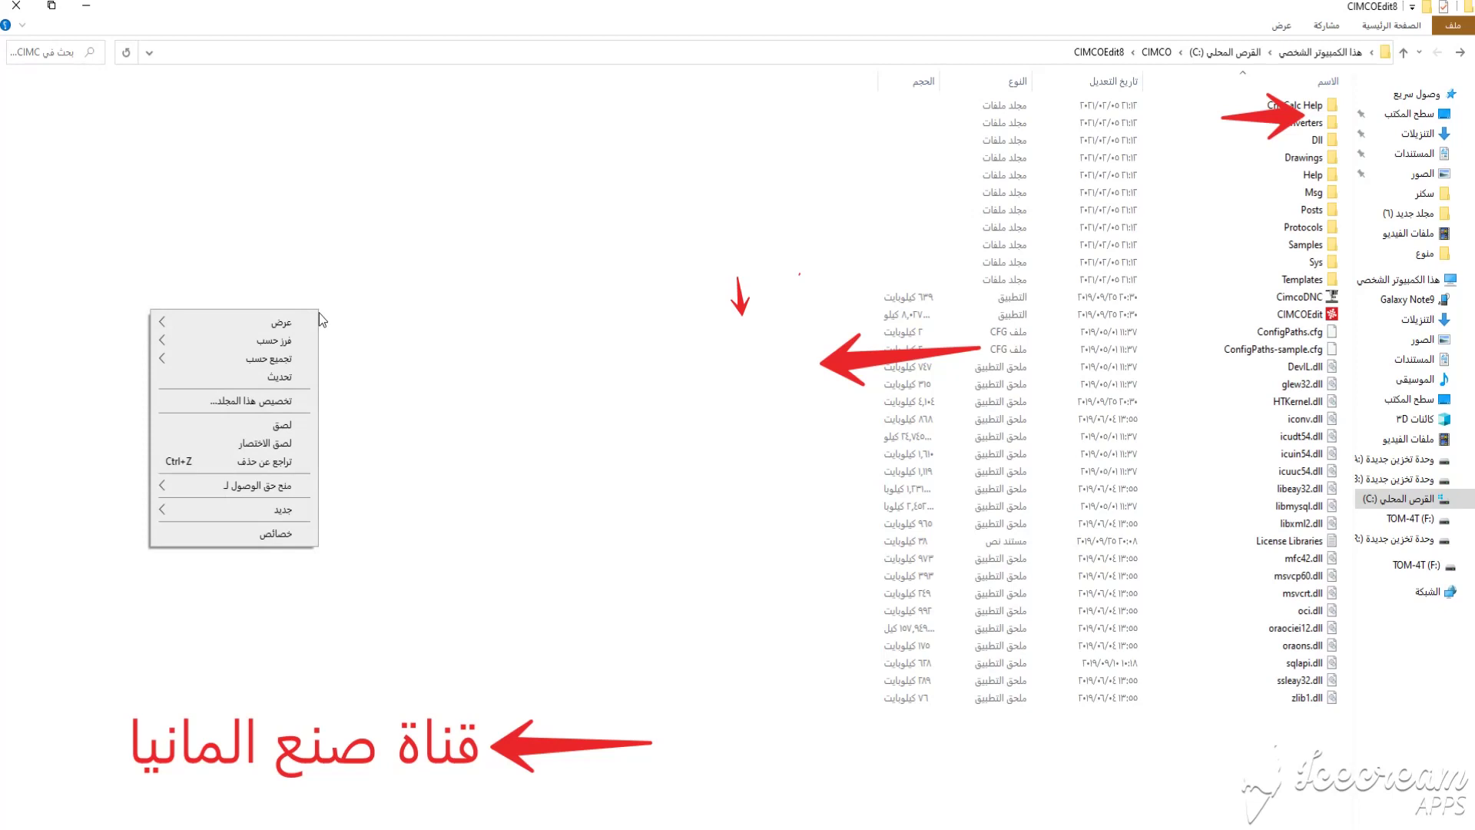
{"action": "left_click", "coordinate": [281, 425]}
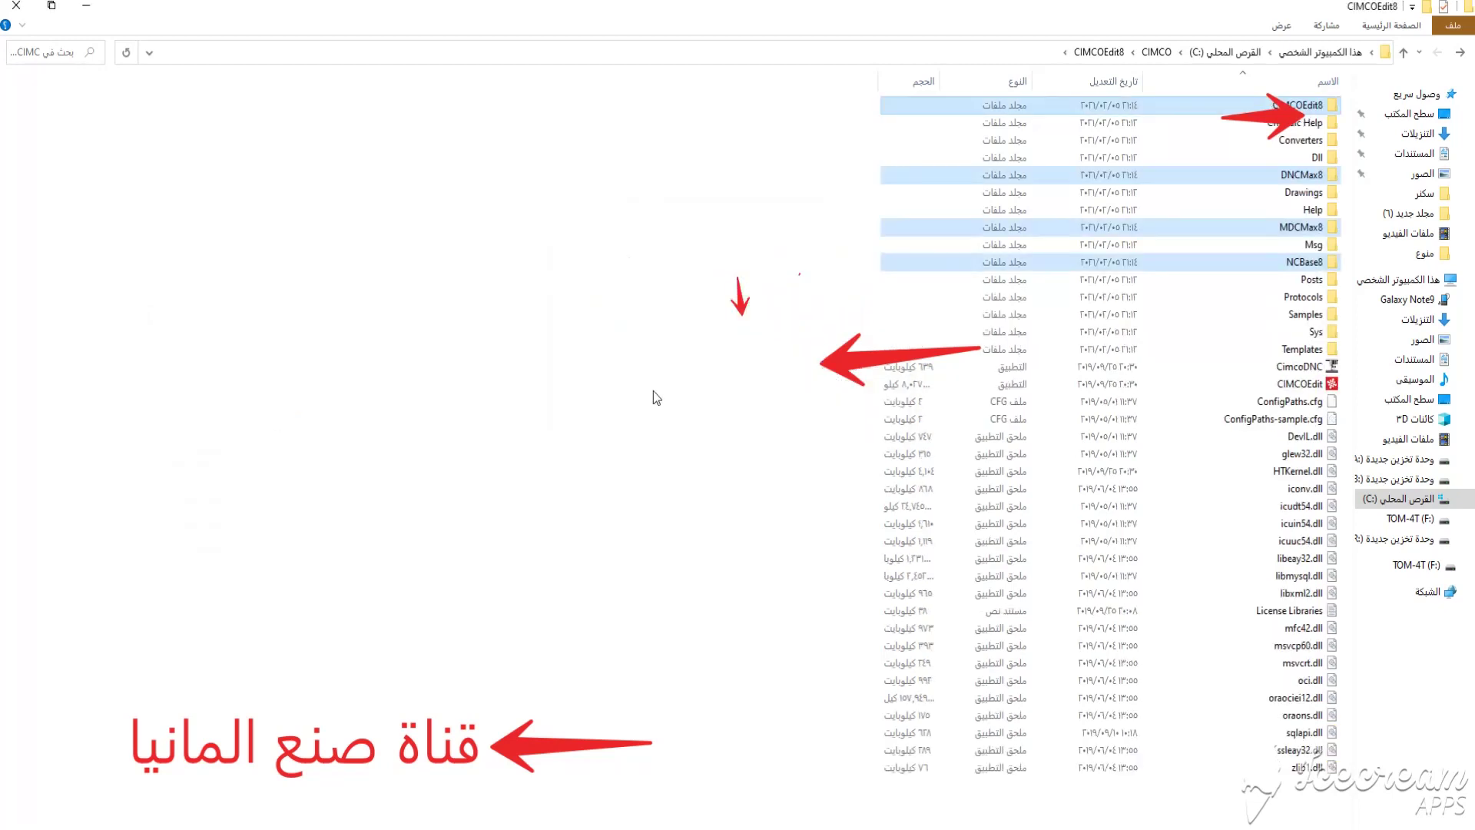
{"action": "left_click", "coordinate": [16, 5]}
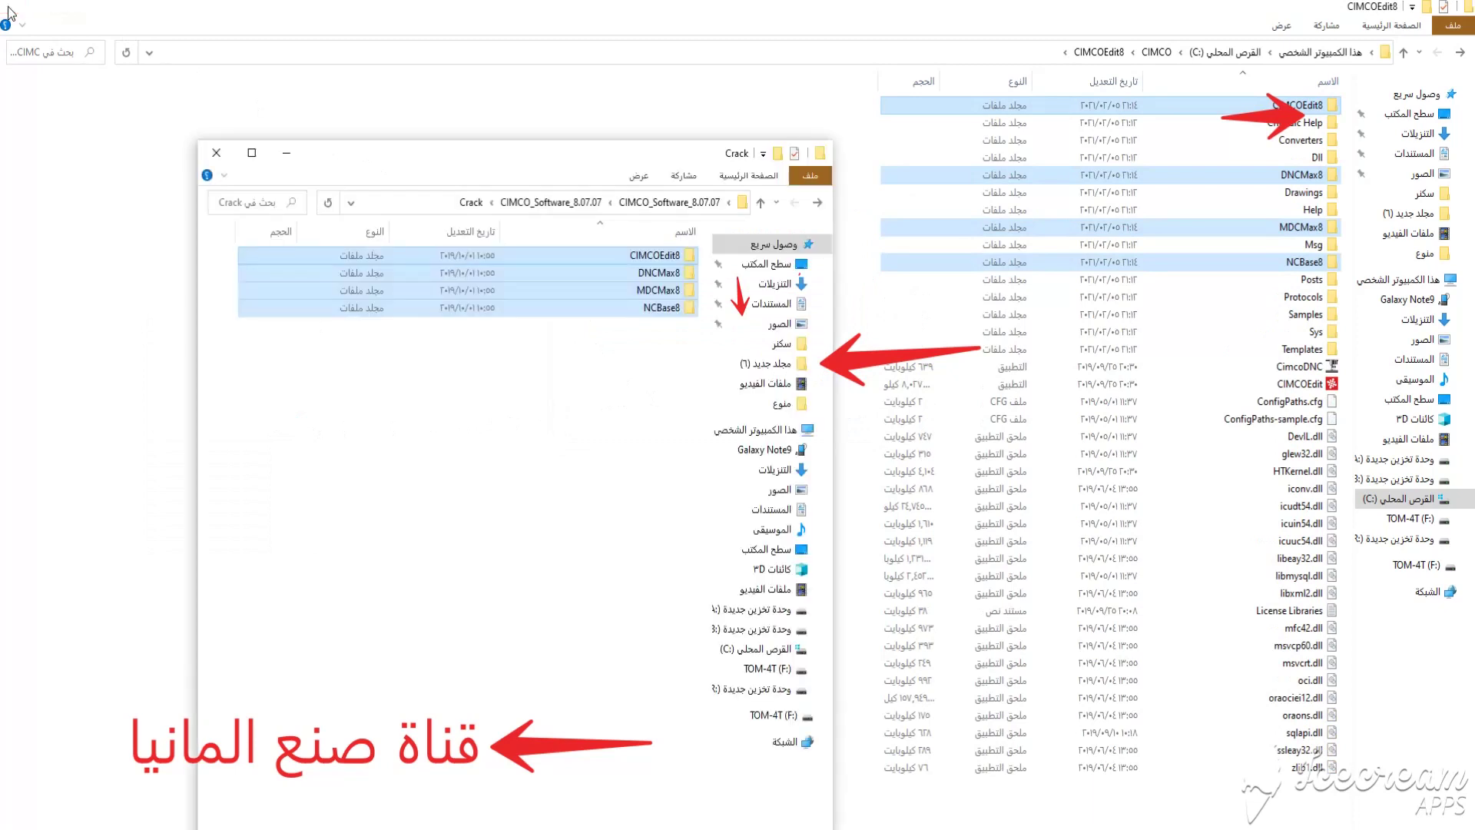
{"action": "left_click", "coordinate": [217, 152]}
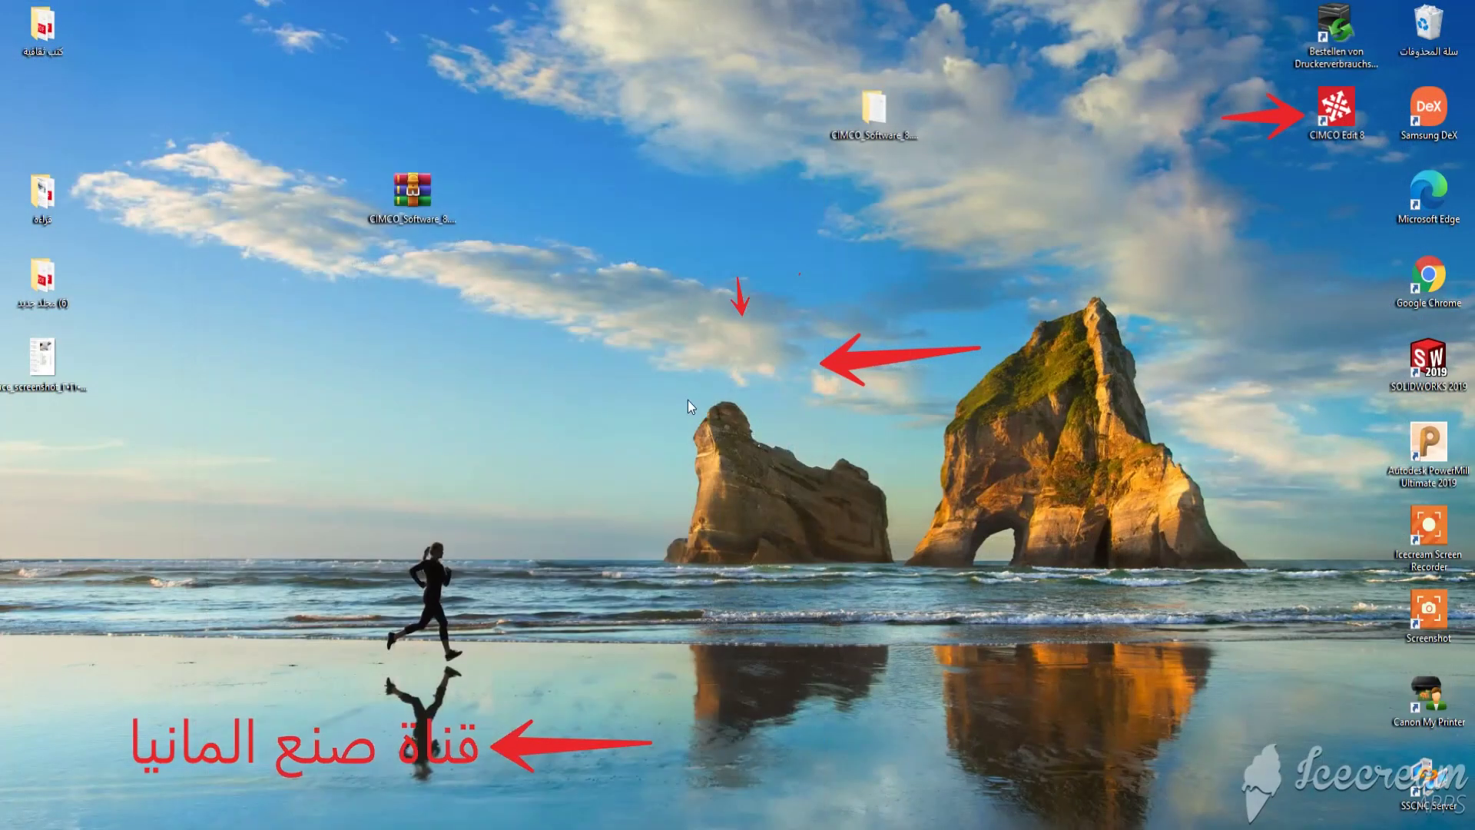
Launch CIMCO Edit 8 from its desktop shortcut and dismiss the License key not found notice.
{"action": "left_click", "coordinate": [1352, 103]}
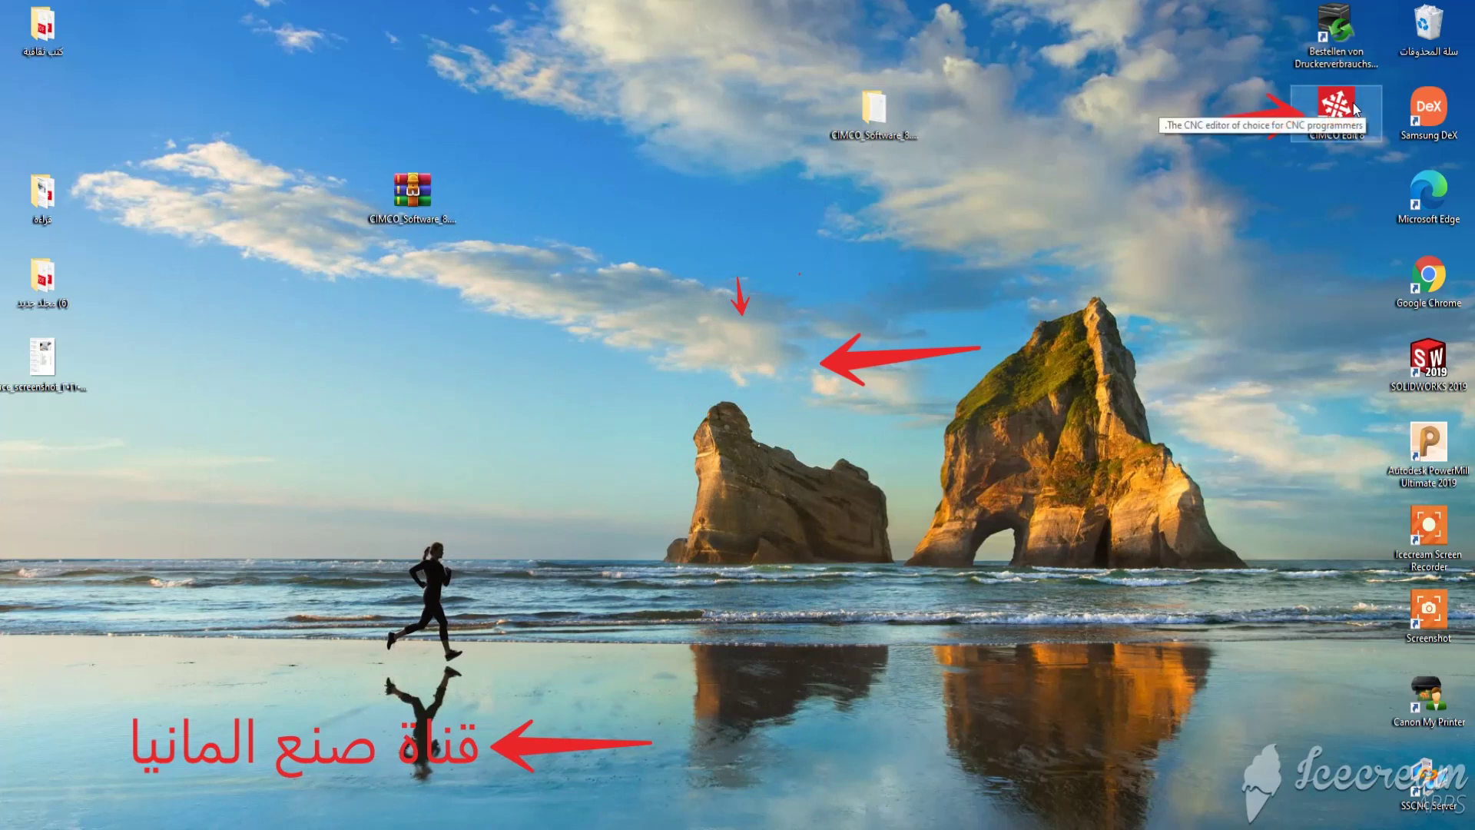
{"action": "right_click", "coordinate": [1353, 106]}
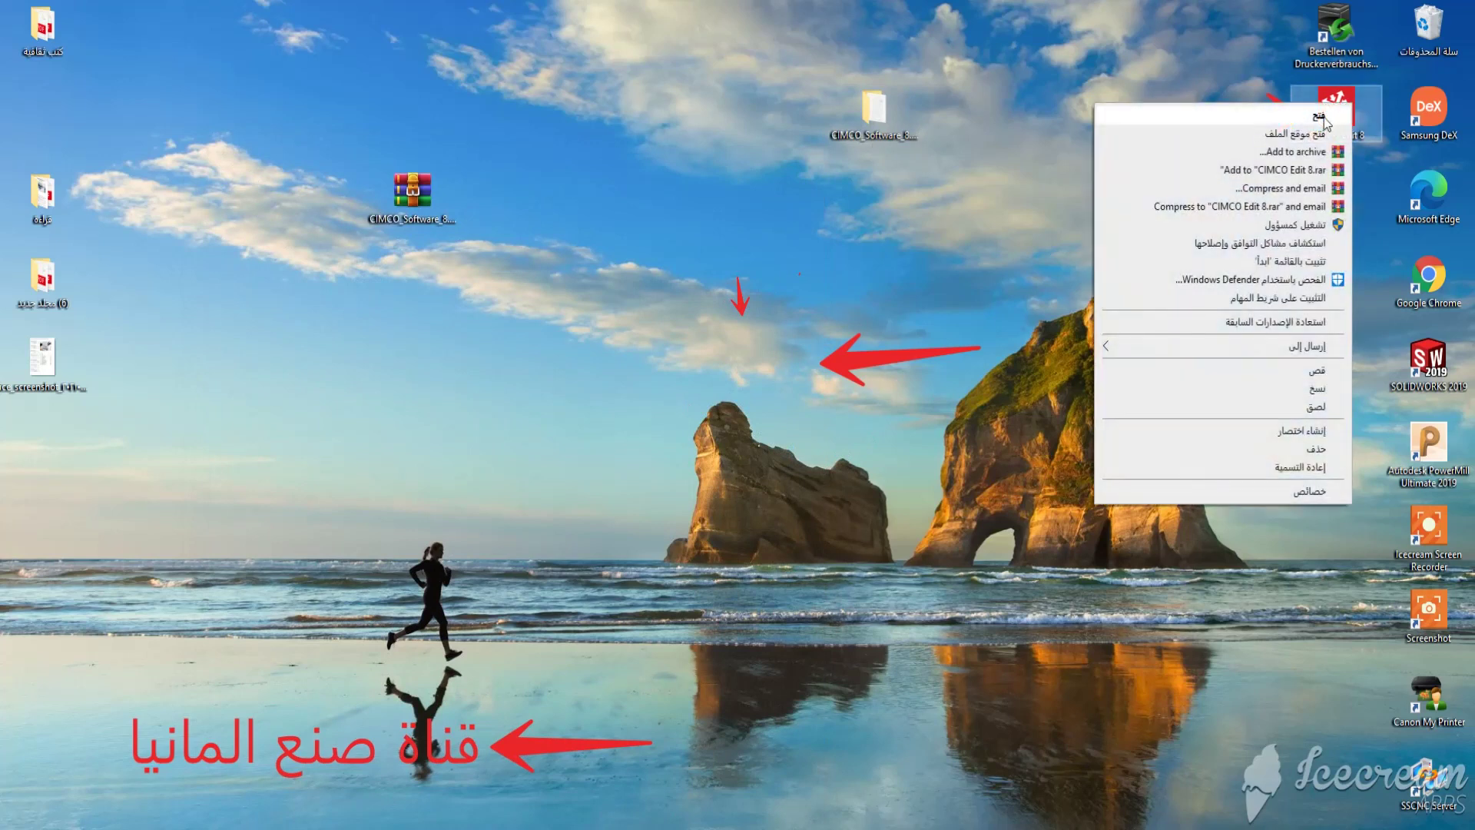
{"action": "left_click", "coordinate": [1324, 116]}
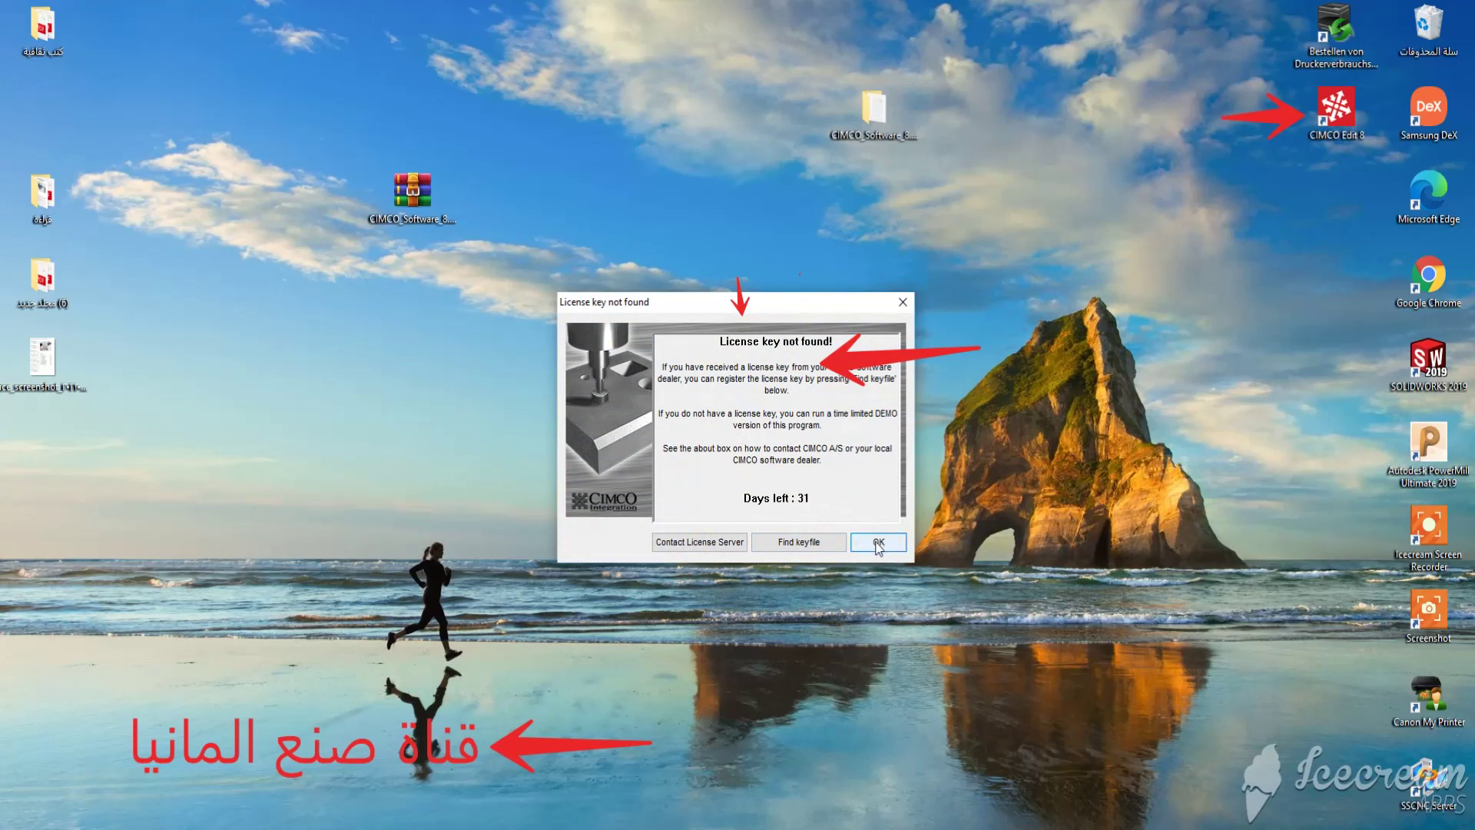
{"action": "left_click", "coordinate": [875, 541]}
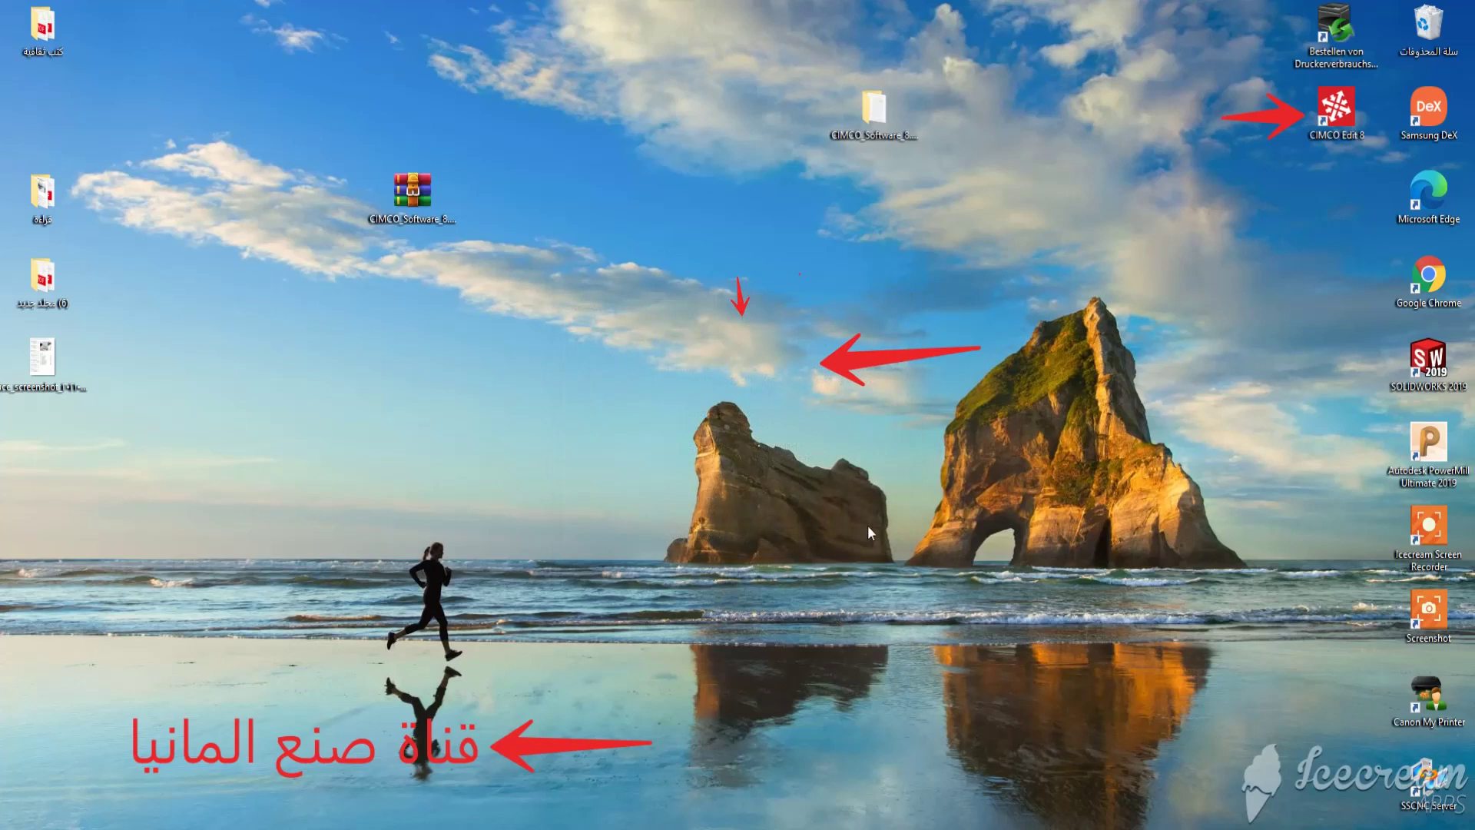